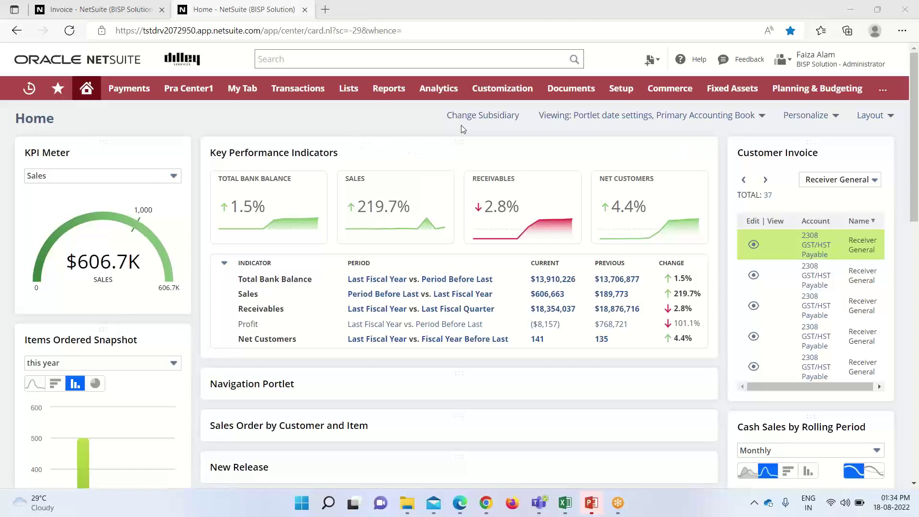
# - Start a new tax code from Setup > Accounting > Tax Codes, choosing United States as its country
pyautogui.moveTo(620, 89)
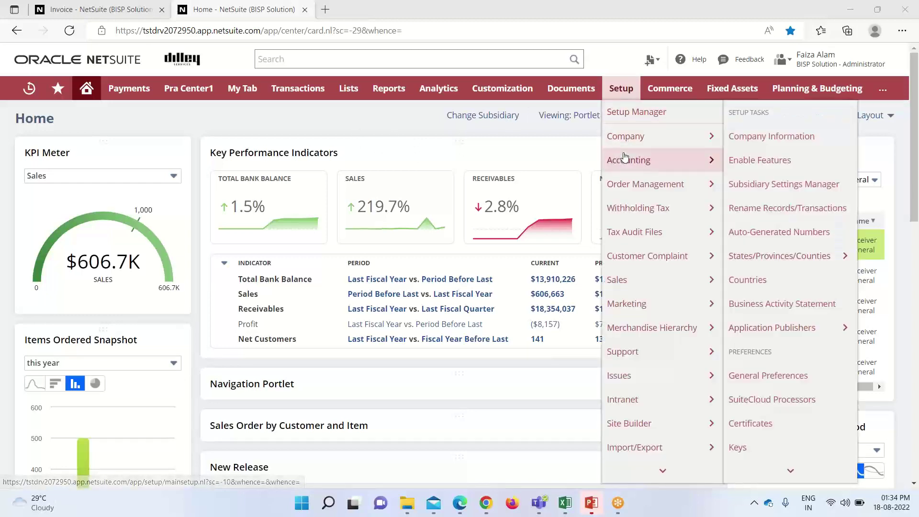
pyautogui.moveTo(662, 159)
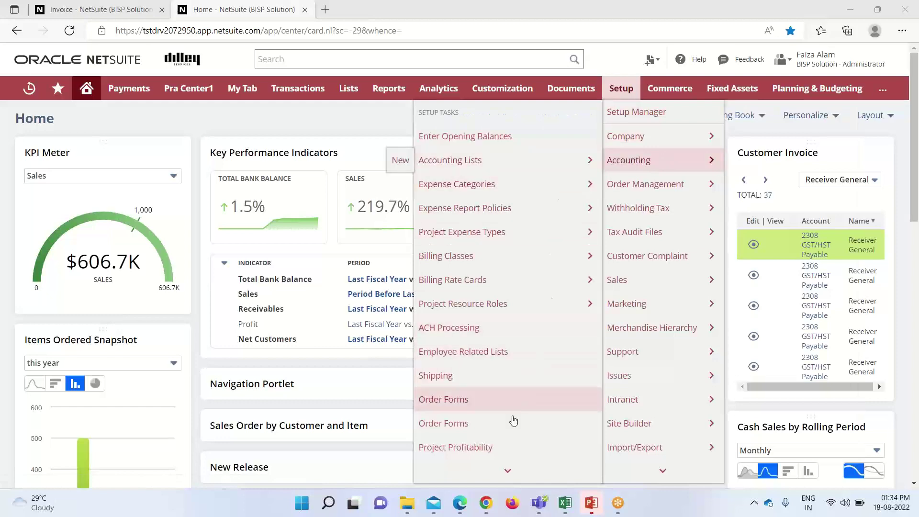
pyautogui.moveTo(496, 468)
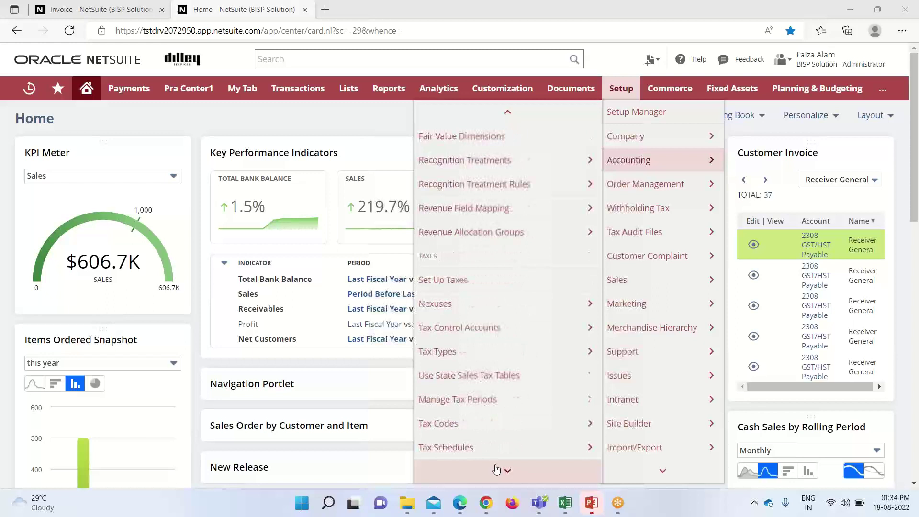
pyautogui.moveTo(499, 406)
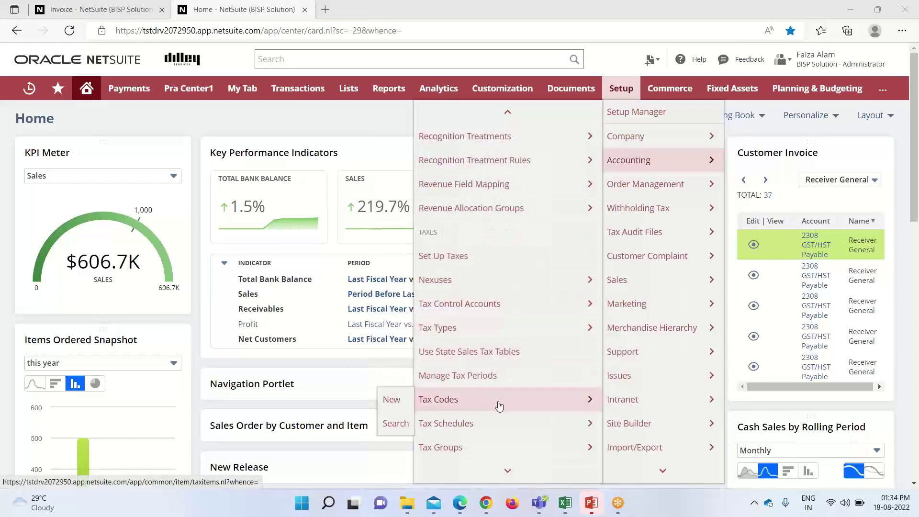
pyautogui.click(401, 399)
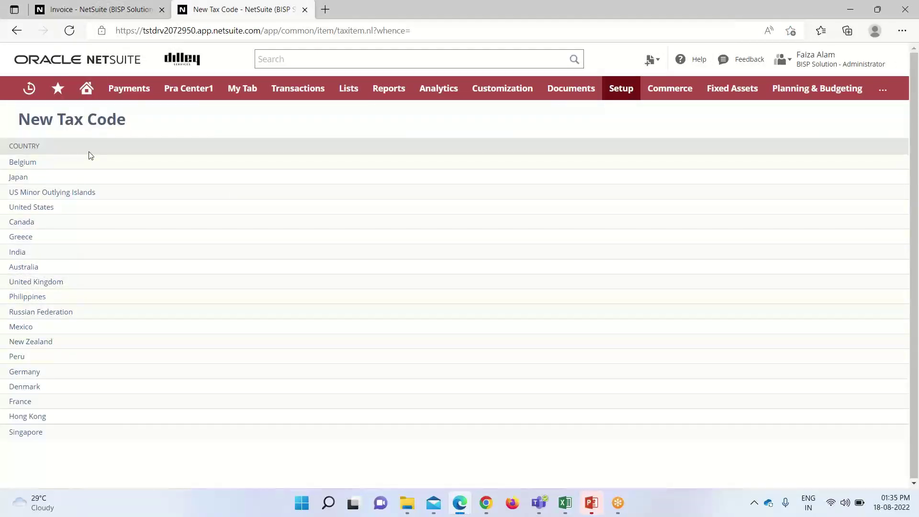
pyautogui.click(43, 211)
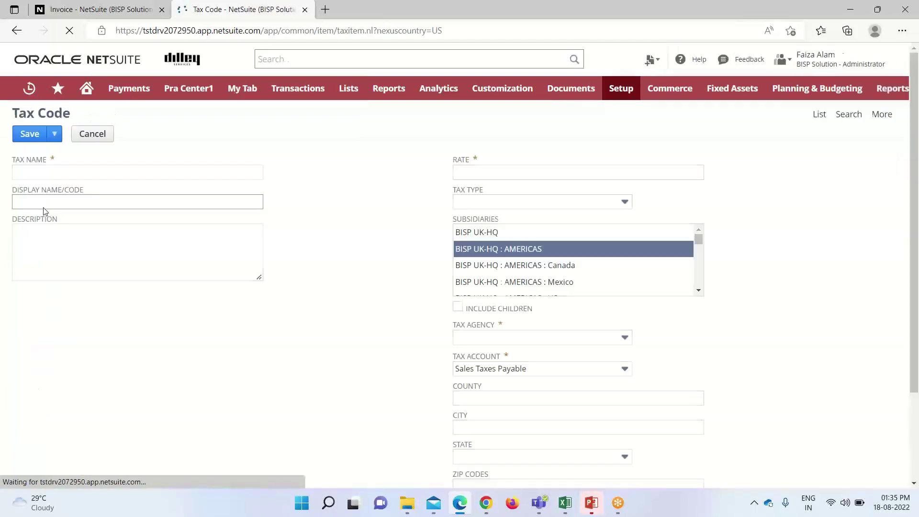
# - Enter Florida_5011 as the tax name and 3 as the rate
pyautogui.click(51, 175)
pyautogui.click(49, 174)
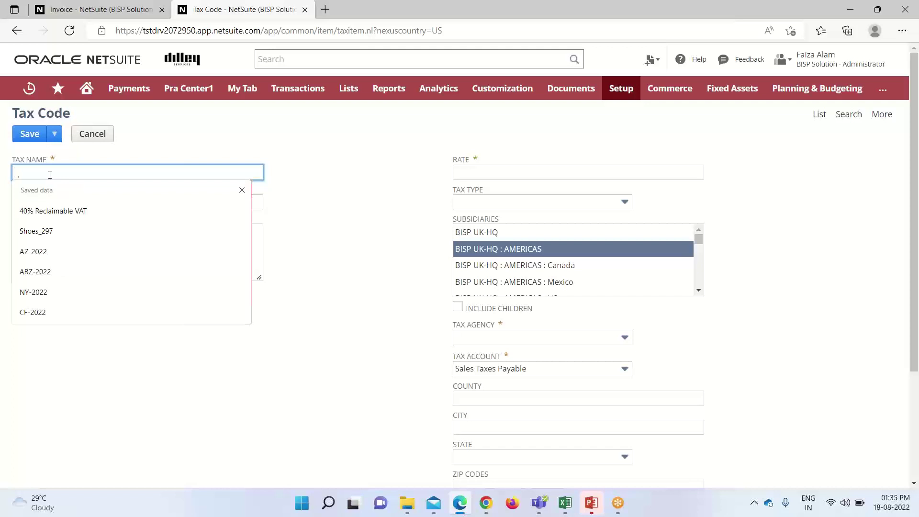
pyautogui.write('Flo')
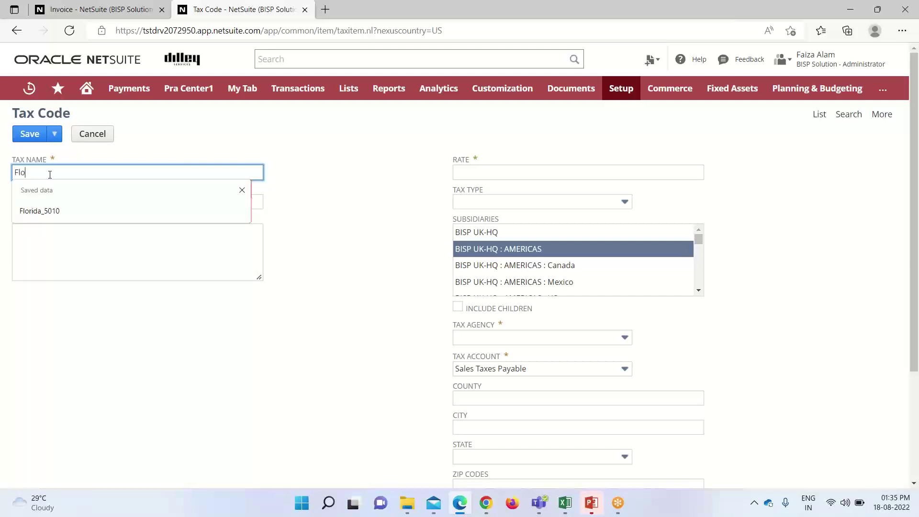
pyautogui.write('rida_5011')
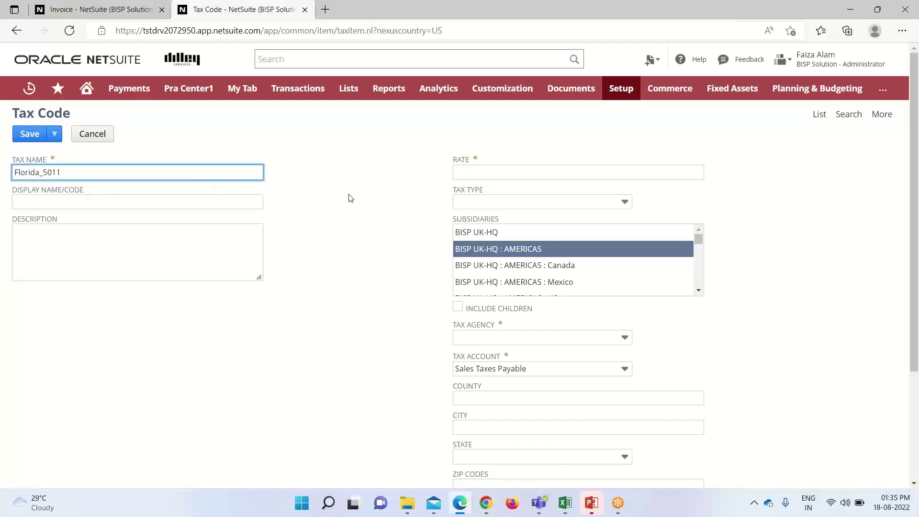
pyautogui.click(468, 174)
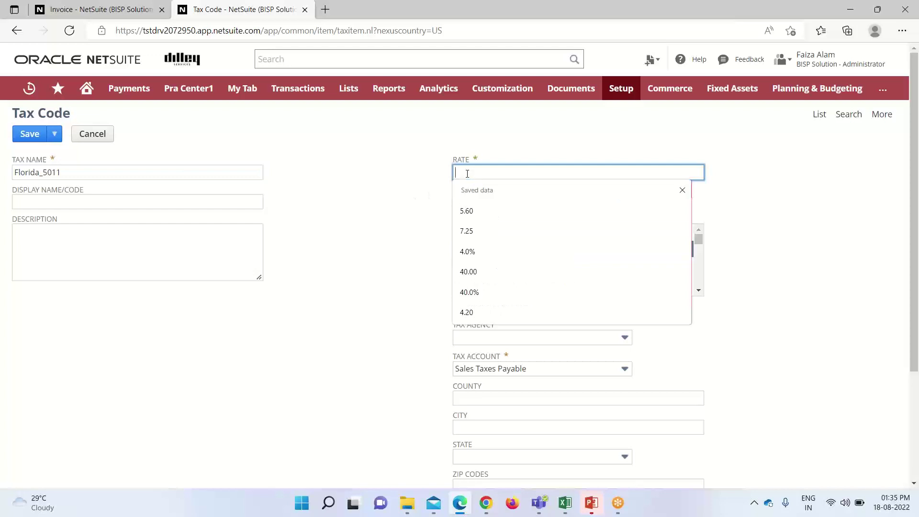
pyautogui.write('3')
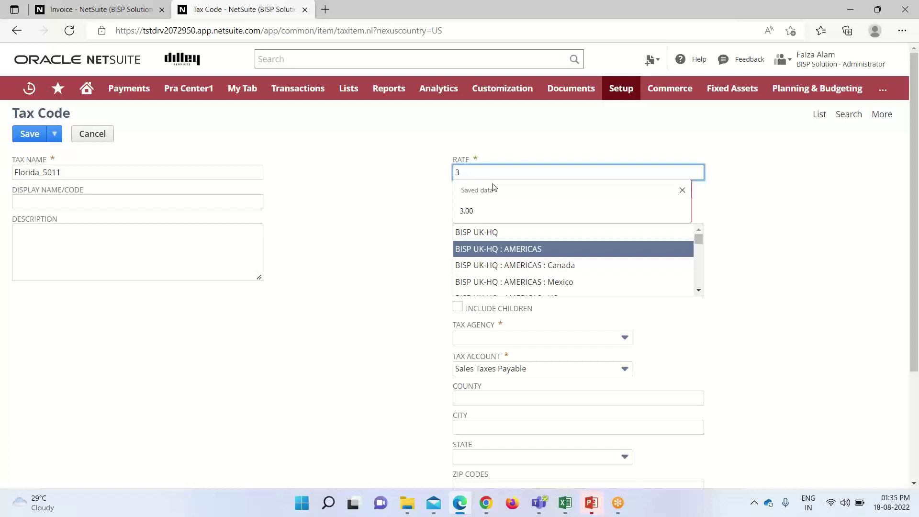
# - Commit the 3.00 rate, set Tax Type to State and tick Include Children
pyautogui.click(725, 201)
pyautogui.click(625, 202)
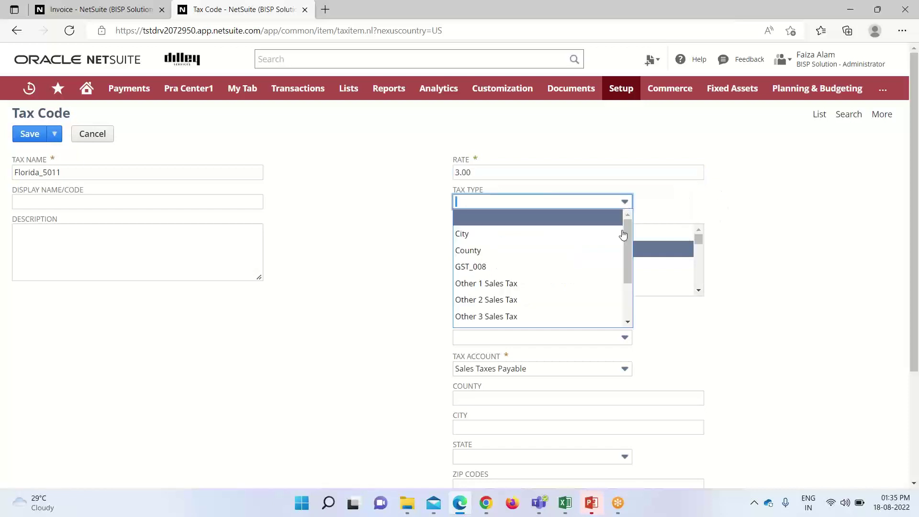
pyautogui.scroll(-3, 606, 242)
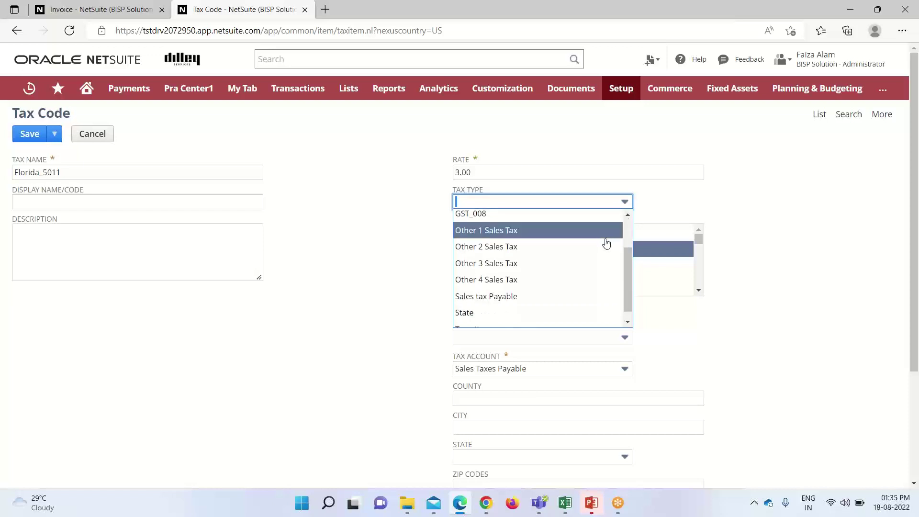
pyautogui.click(579, 307)
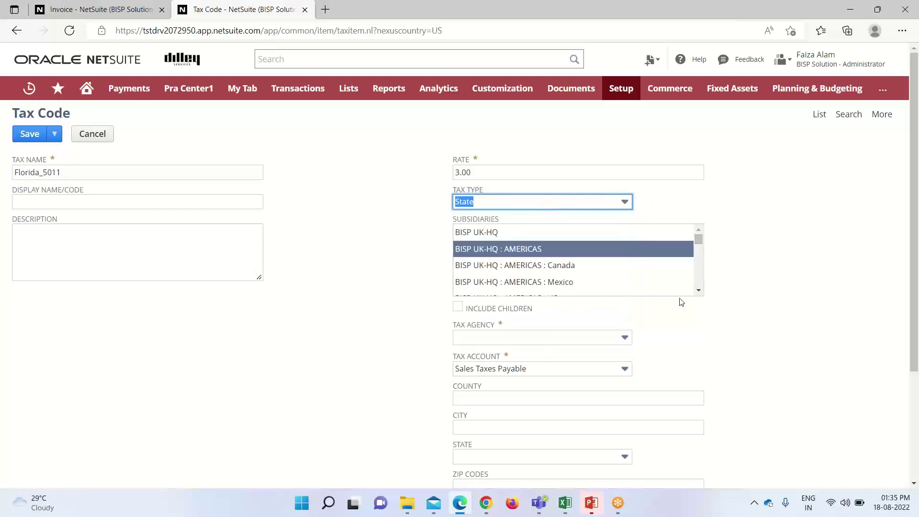
pyautogui.scroll(-1, 603, 275)
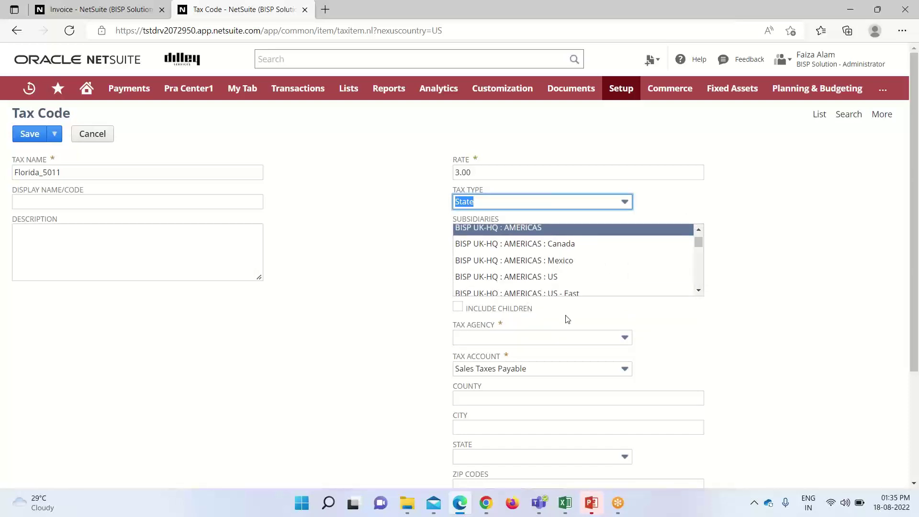
pyautogui.scroll(-3, 567, 319)
pyautogui.scroll(3, 758, 276)
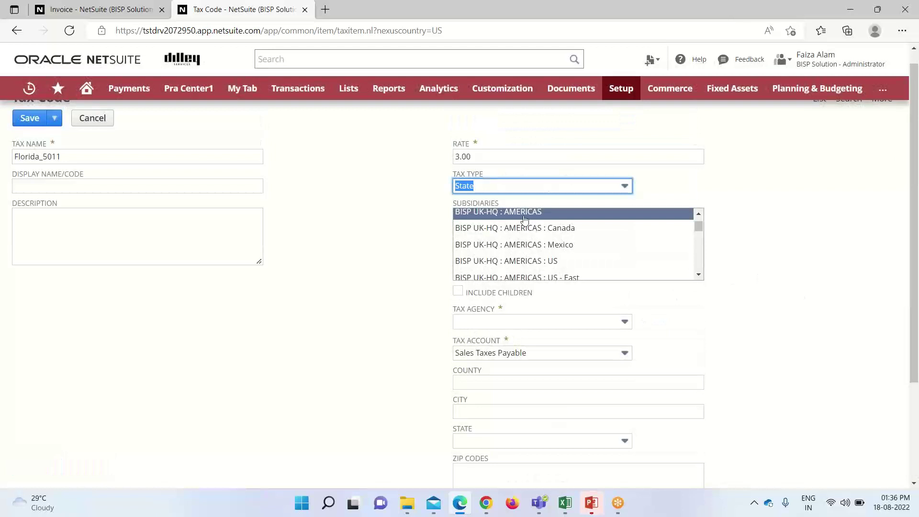
pyautogui.click(470, 296)
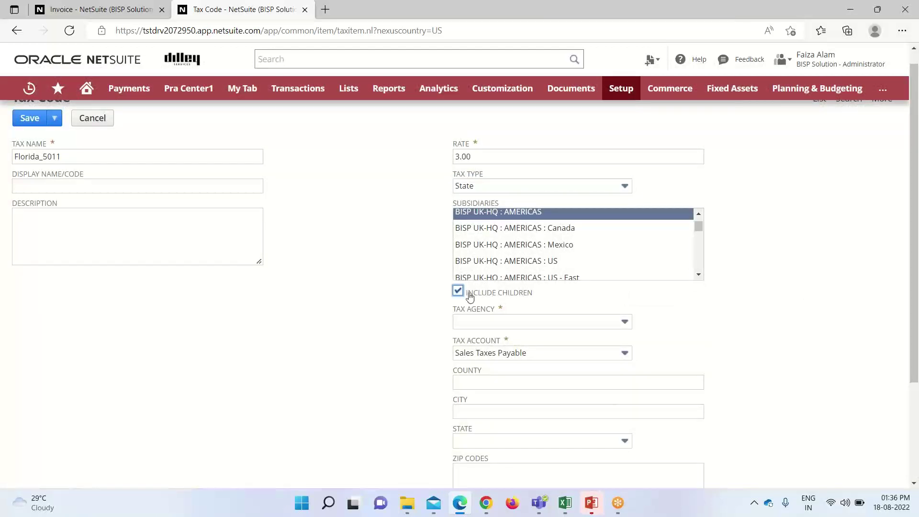
# - Assign Tax Agency FR as the tax code's agency
pyautogui.scroll(-1, 570, 289)
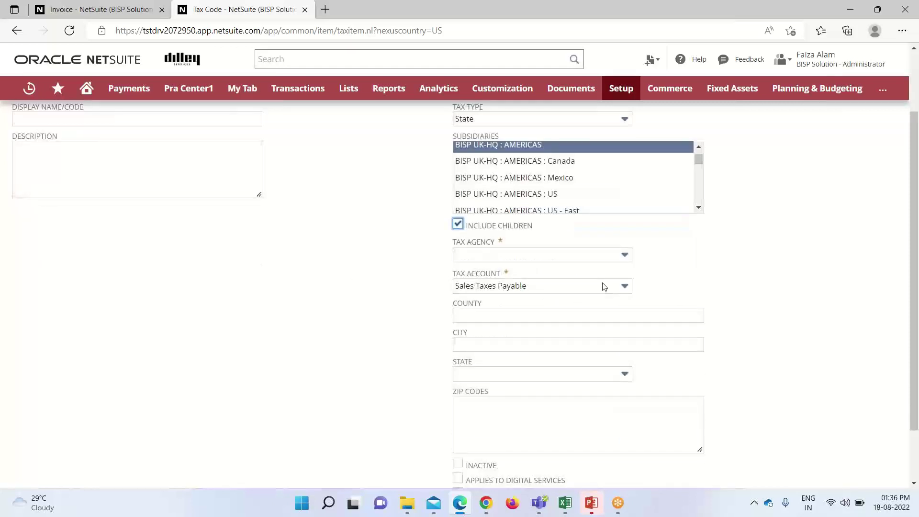
pyautogui.click(625, 255)
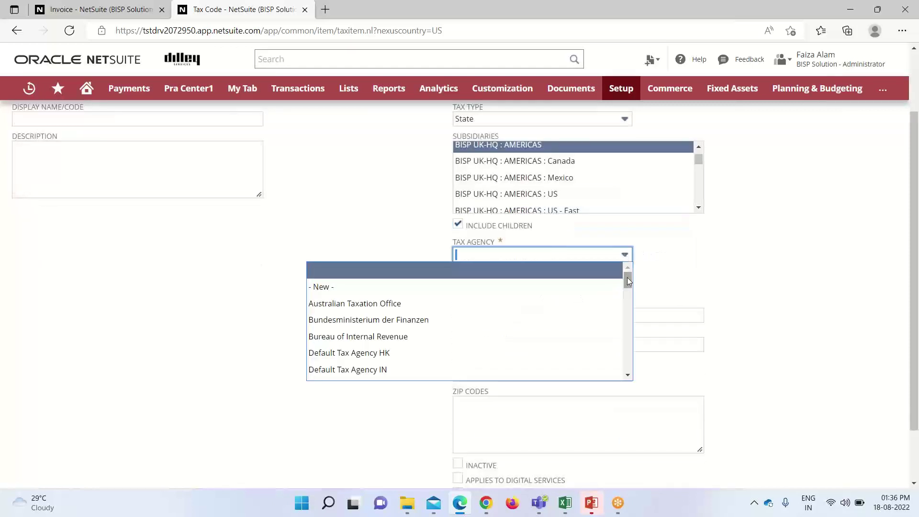
pyautogui.scroll(-1, 628, 281)
pyautogui.scroll(-6, 629, 281)
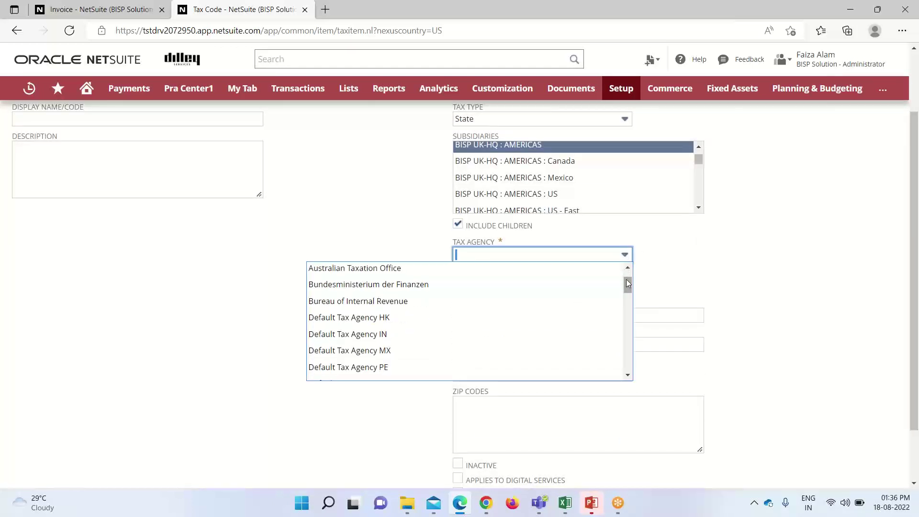
pyautogui.scroll(-5, 627, 284)
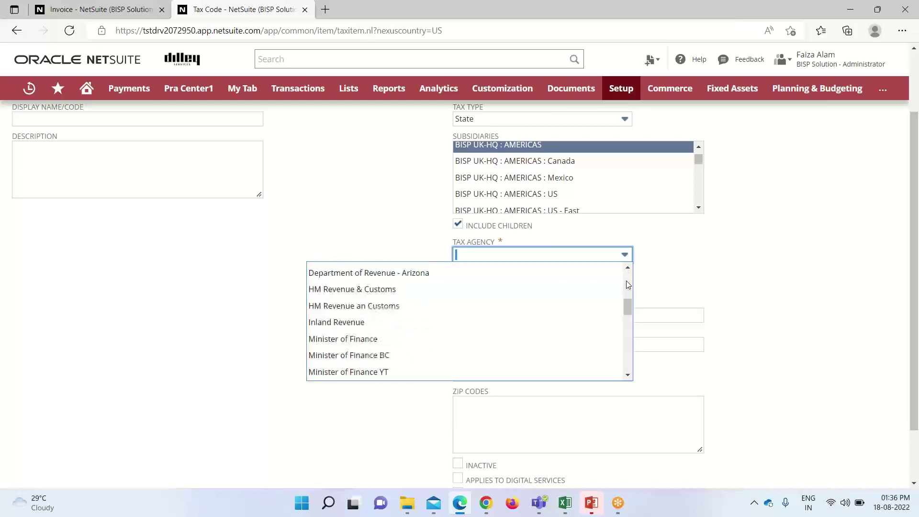
pyautogui.scroll(-4, 625, 287)
pyautogui.scroll(2, 602, 291)
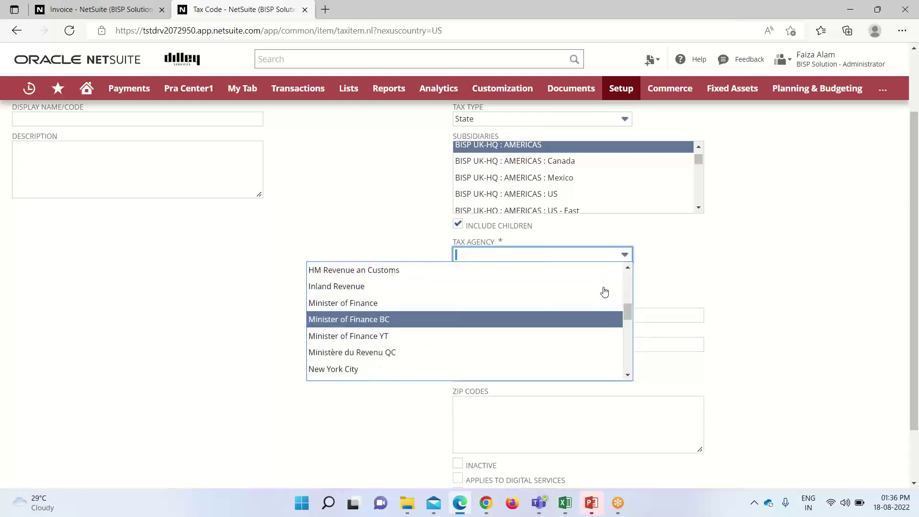
pyautogui.scroll(-6, 590, 299)
pyautogui.scroll(-11, 594, 301)
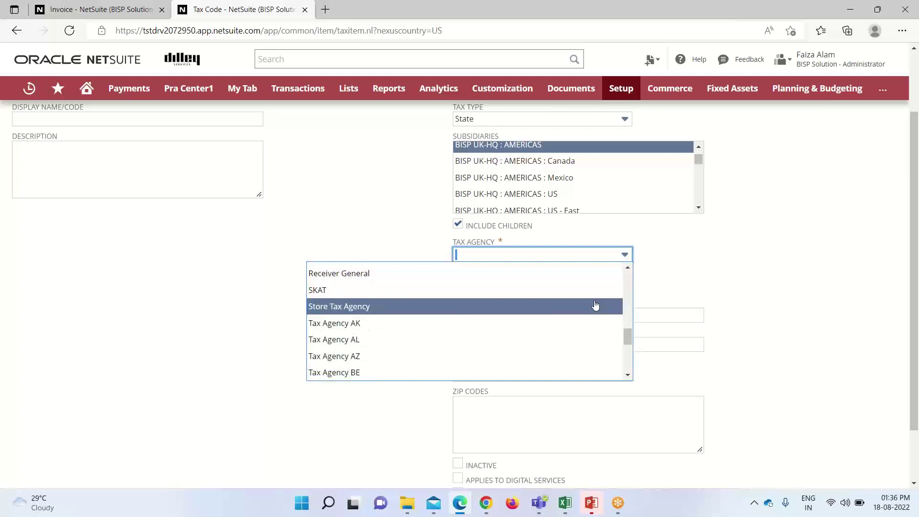
pyautogui.click(540, 315)
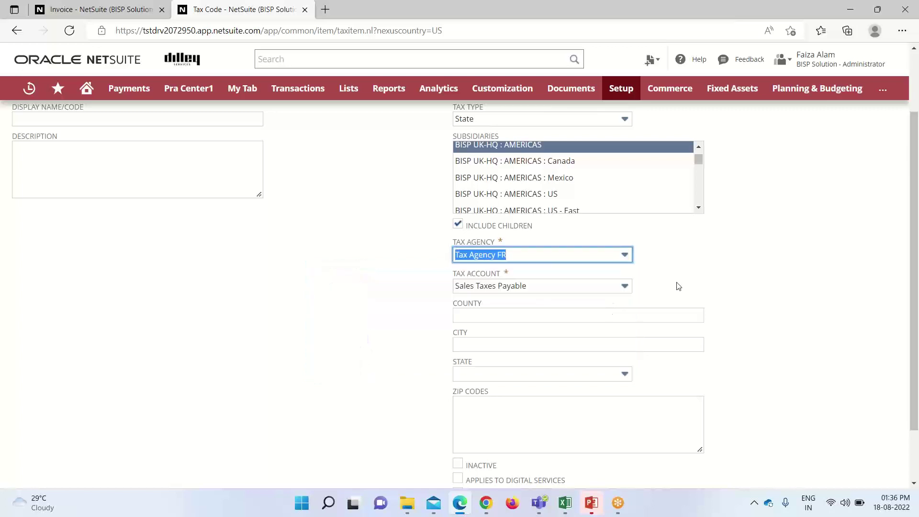
pyautogui.scroll(-1, 665, 266)
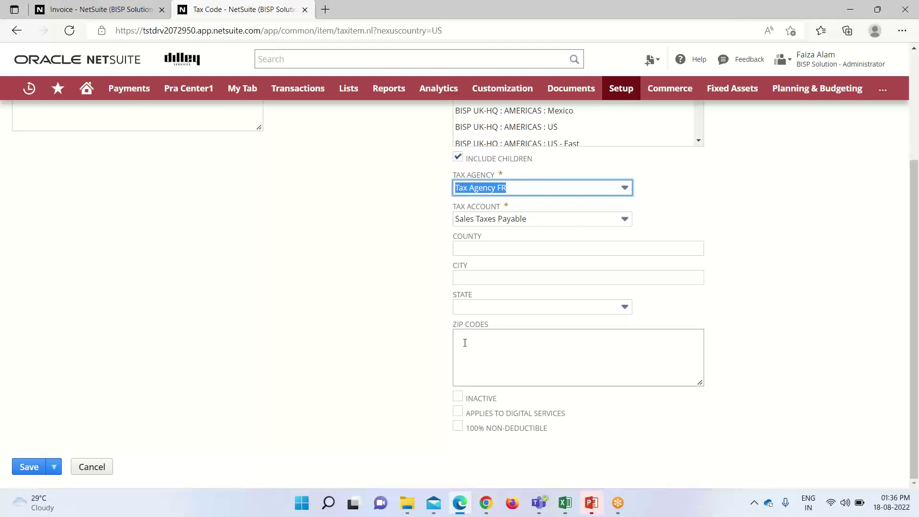
pyautogui.scroll(3, 465, 343)
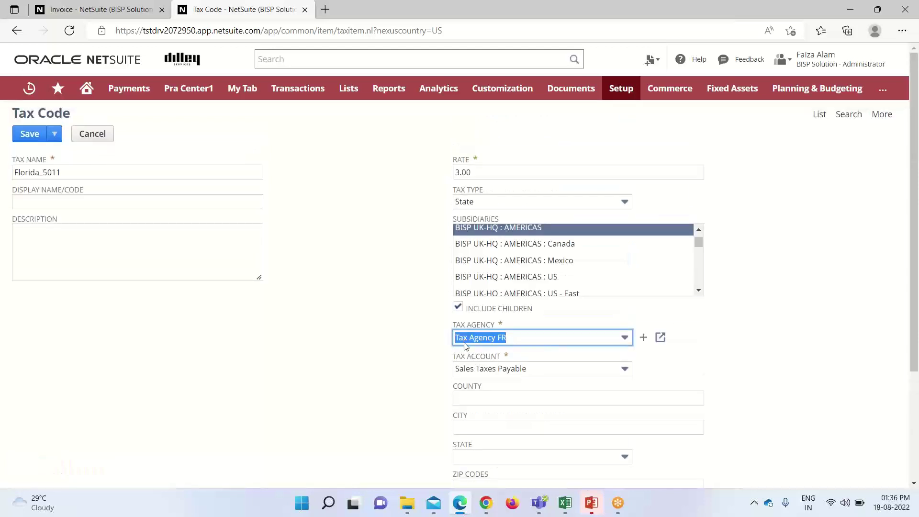
pyautogui.scroll(-3, 466, 346)
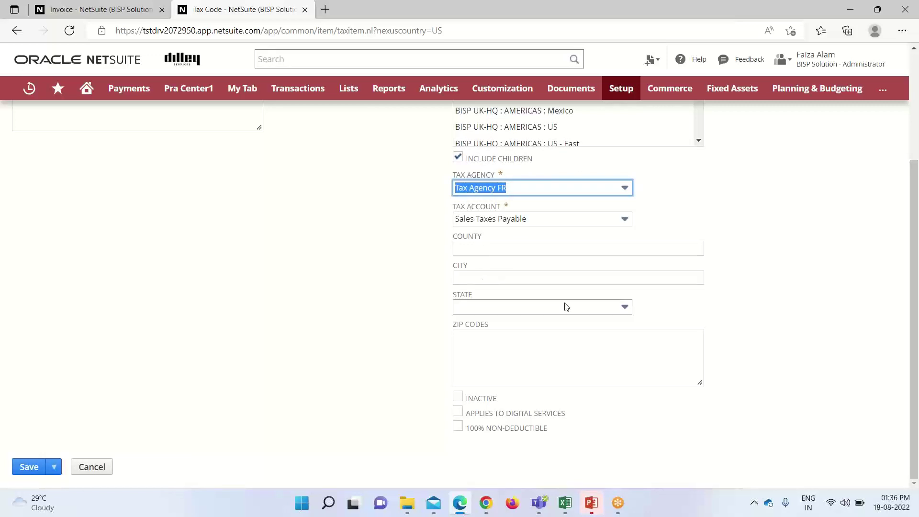
# - Save the Florida_5011 tax code, leaving the state unselected
pyautogui.click(624, 307)
pyautogui.click(624, 308)
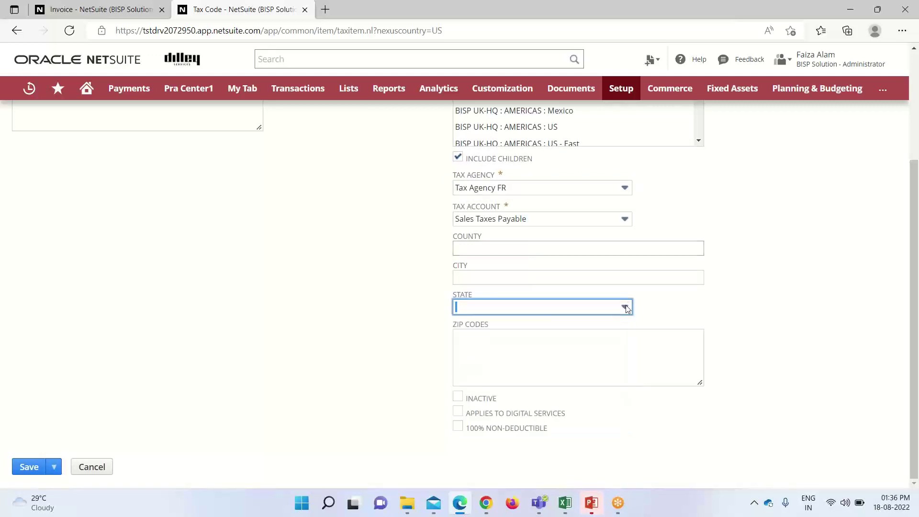
pyautogui.scroll(3, 207, 185)
pyautogui.click(30, 133)
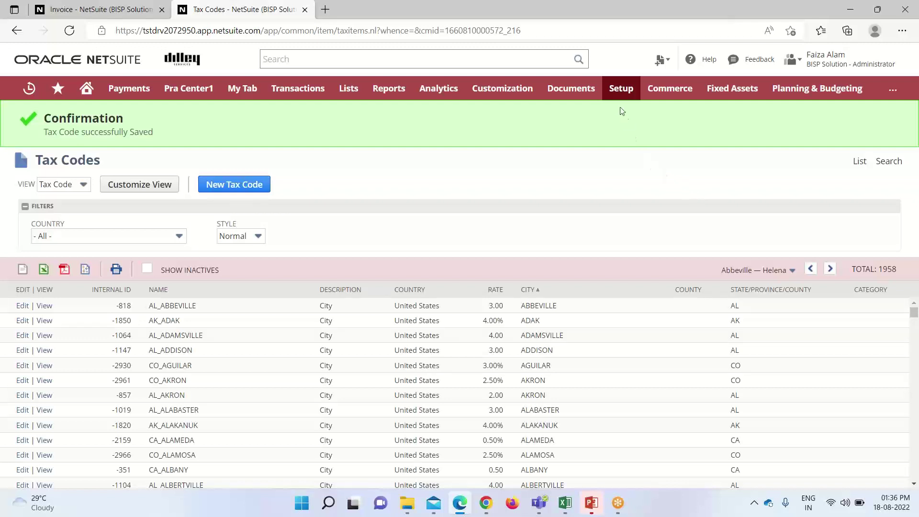
# - From the Tax Groups list, start a new tax group for the United States
pyautogui.moveTo(622, 90)
pyautogui.moveTo(639, 159)
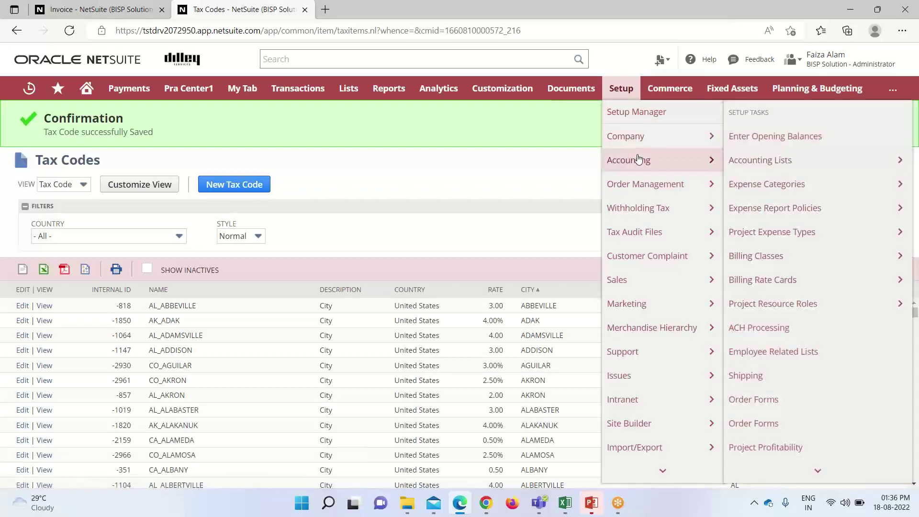
pyautogui.moveTo(813, 471)
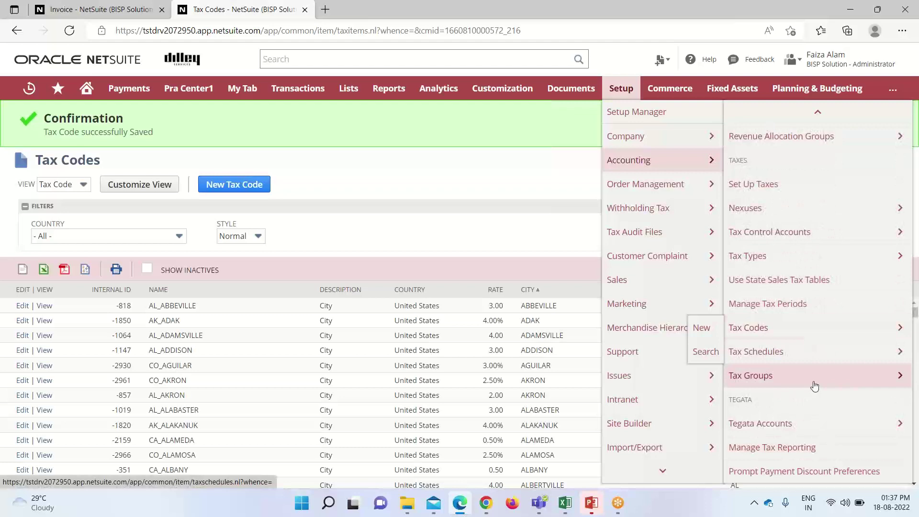
pyautogui.click(807, 380)
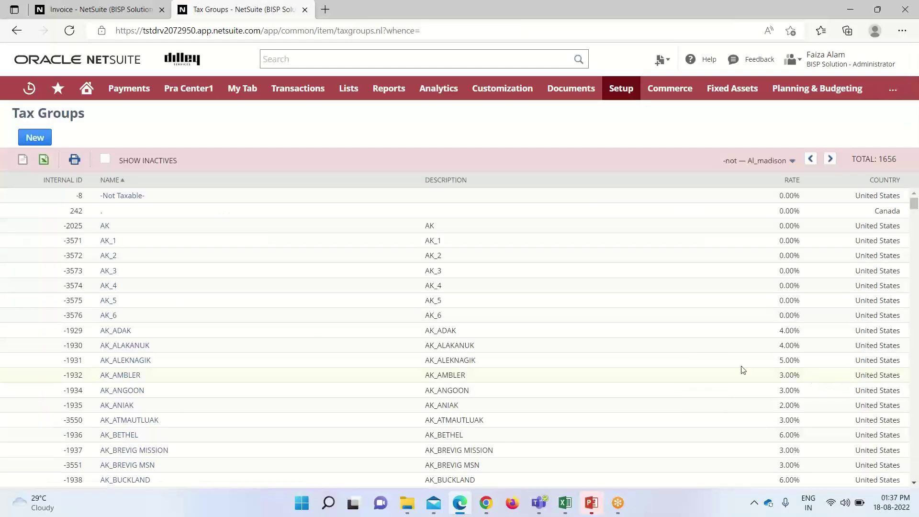
pyautogui.scroll(-10, 273, 221)
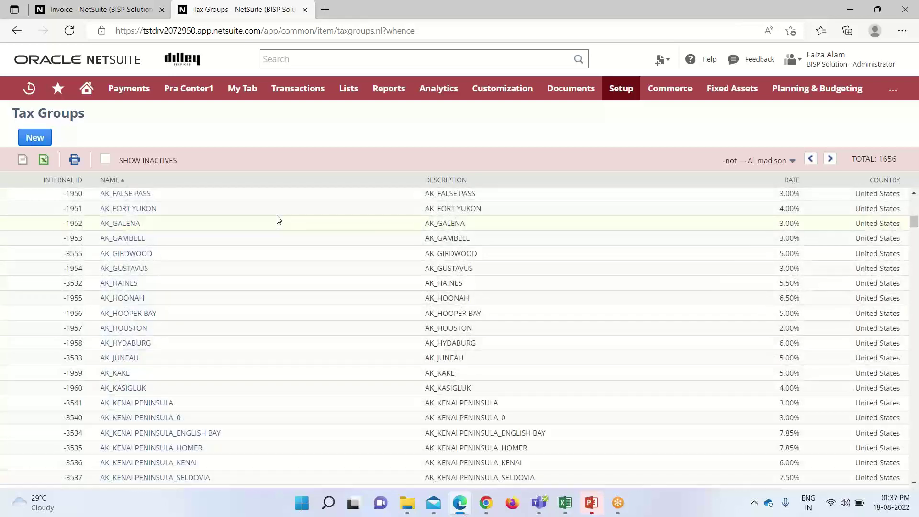
pyautogui.scroll(10, 248, 206)
pyautogui.click(43, 138)
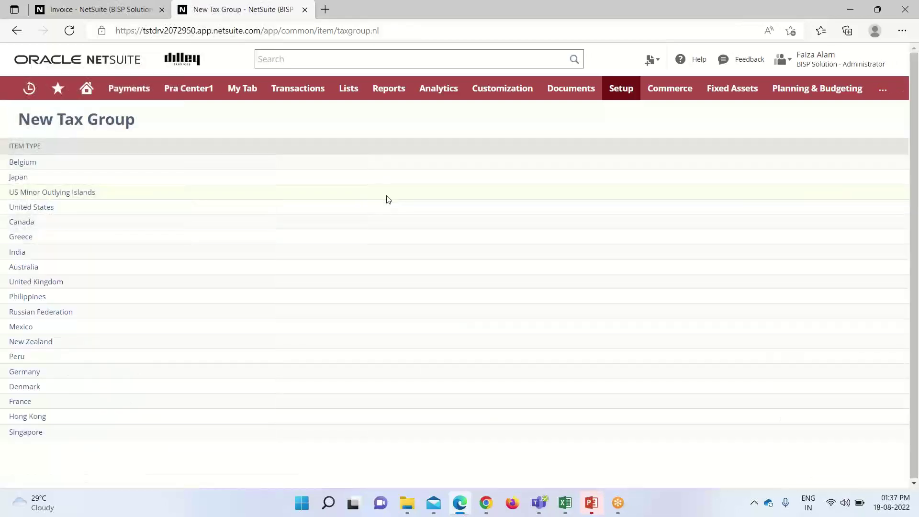
pyautogui.click(32, 213)
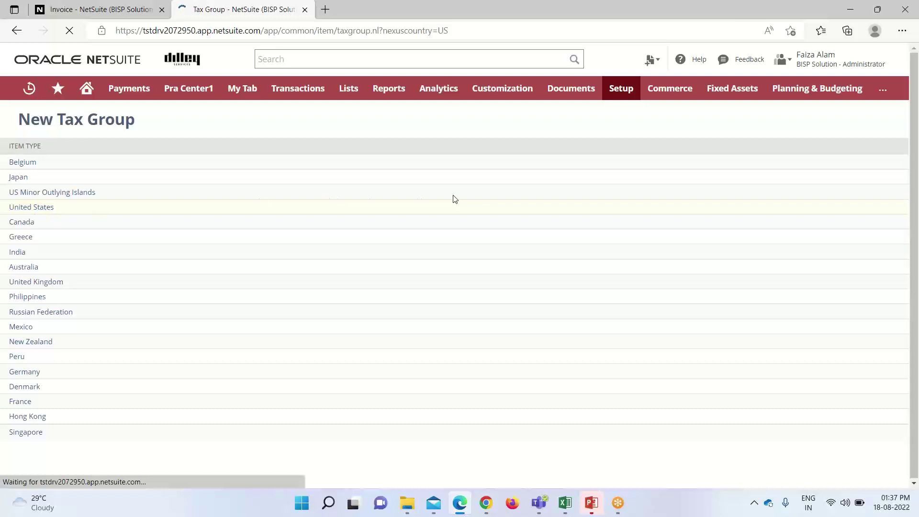
# - Enter FLRD_010 as the tax group name and tick Include Children
pyautogui.click(67, 171)
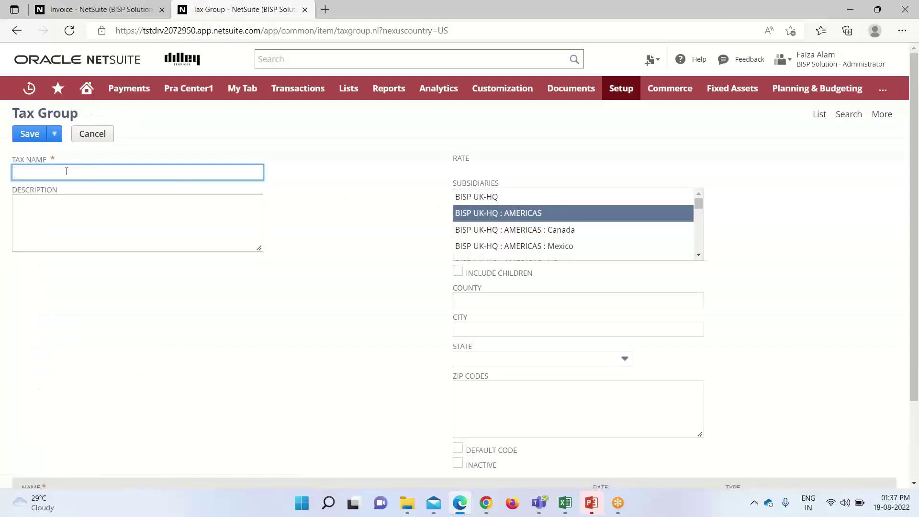
pyautogui.click(66, 172)
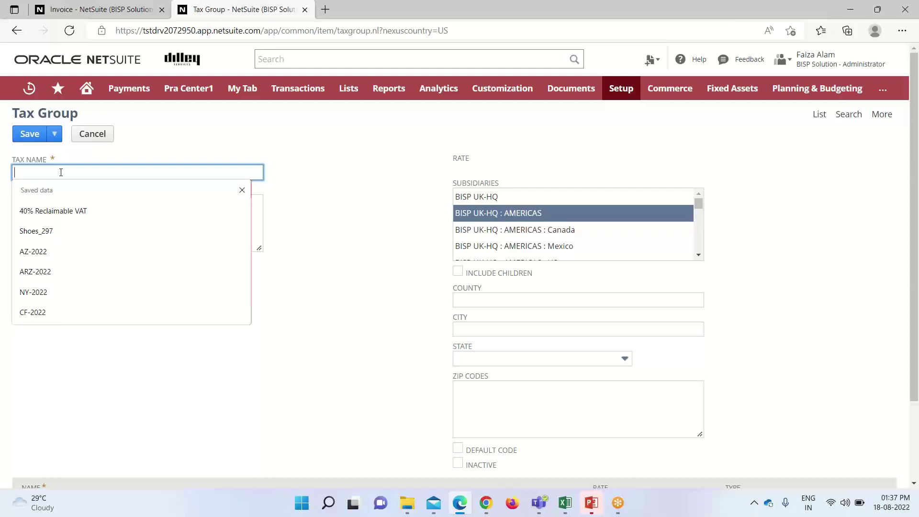
pyautogui.write('F')
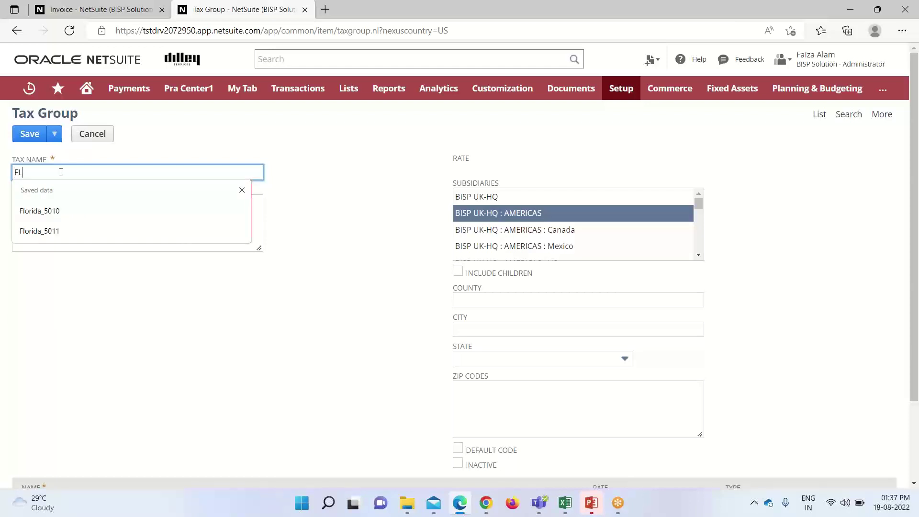
pyautogui.write('LRD_010')
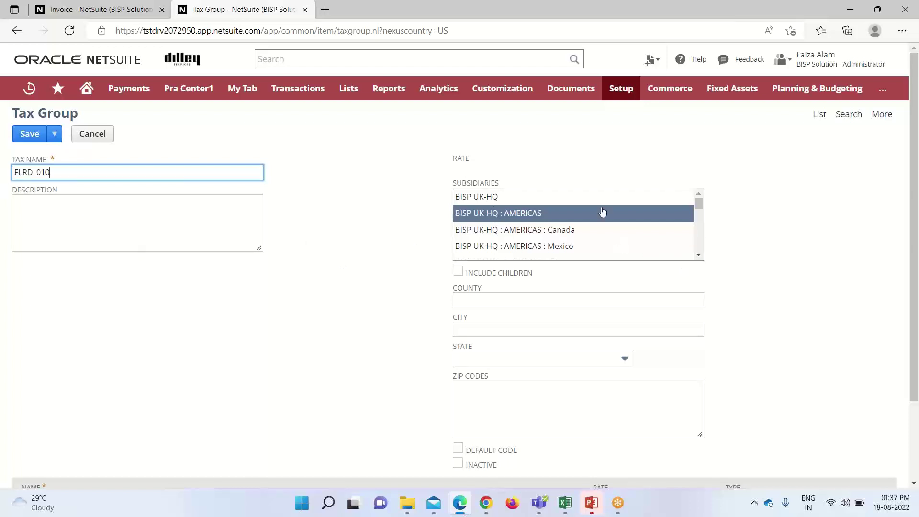
pyautogui.scroll(-1, 601, 217)
pyautogui.scroll(1, 604, 220)
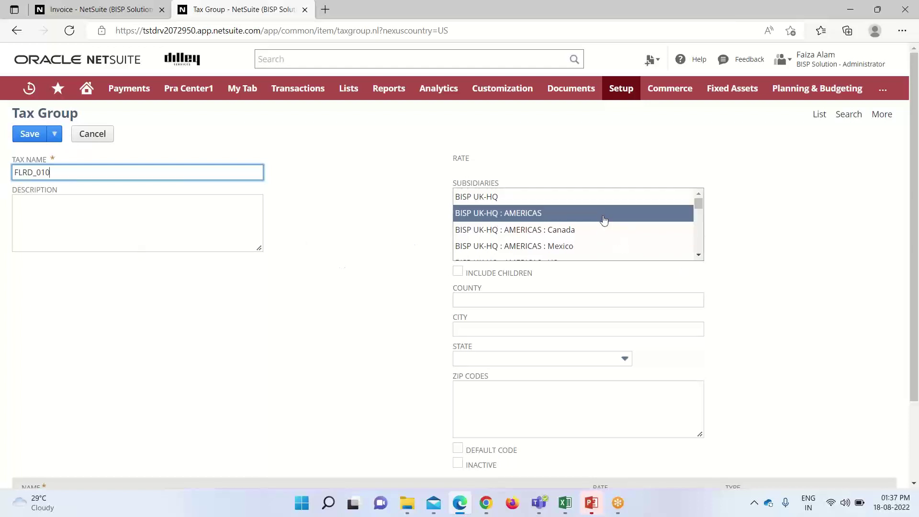
pyautogui.click(459, 272)
pyautogui.scroll(-2, 597, 277)
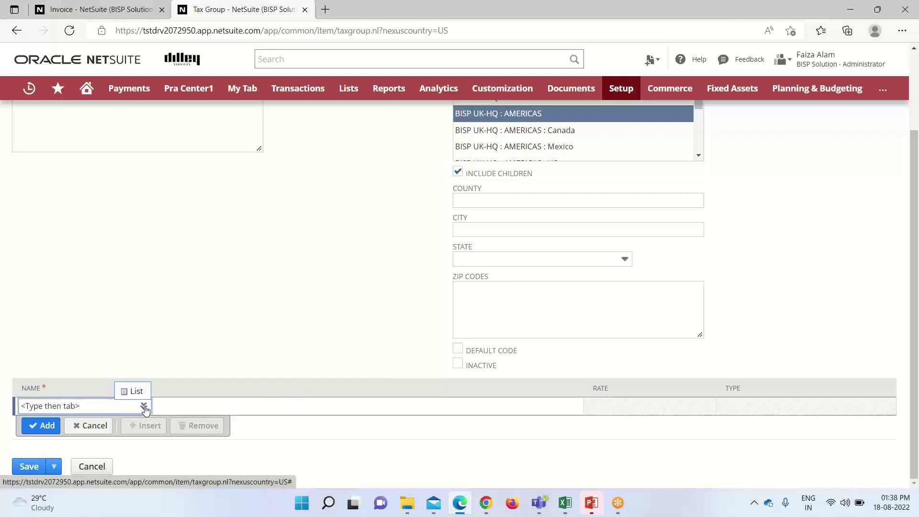
# - Add Florida_5010 as the group's first tax code line
pyautogui.click(136, 392)
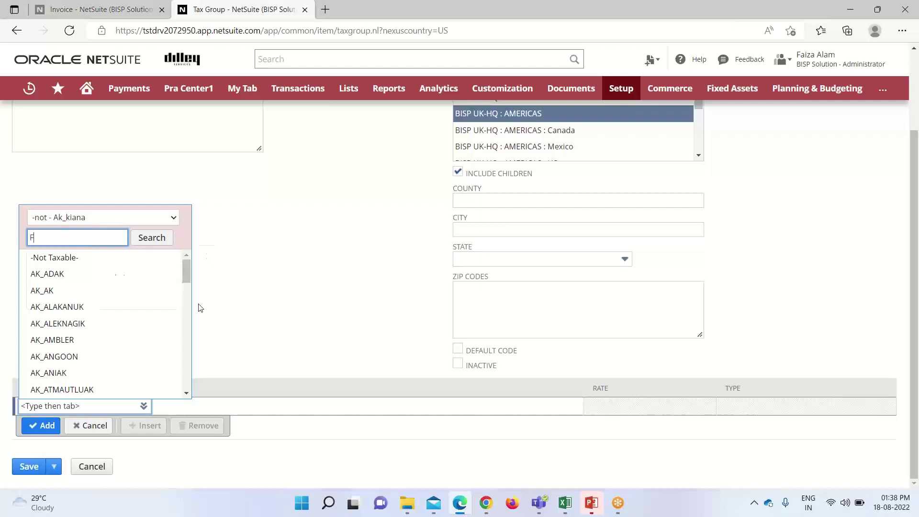
pyautogui.write('lor')
pyautogui.click(145, 238)
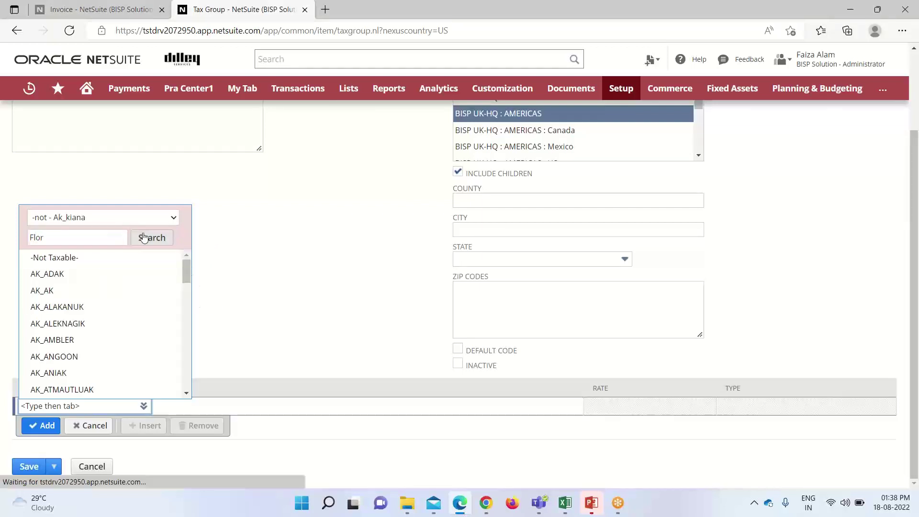
pyautogui.click(119, 244)
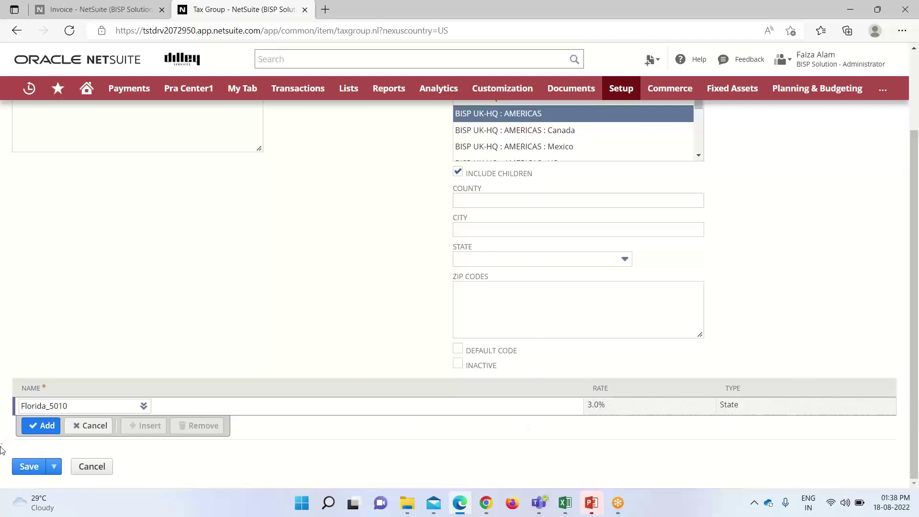
pyautogui.click(42, 425)
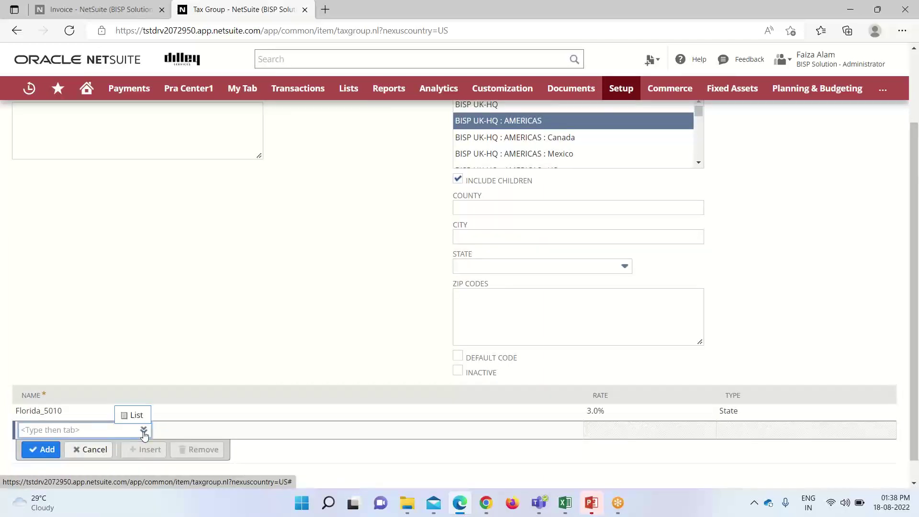
# - Add Florida_5011 as the second tax code line, bringing the rate to 6%
pyautogui.click(136, 415)
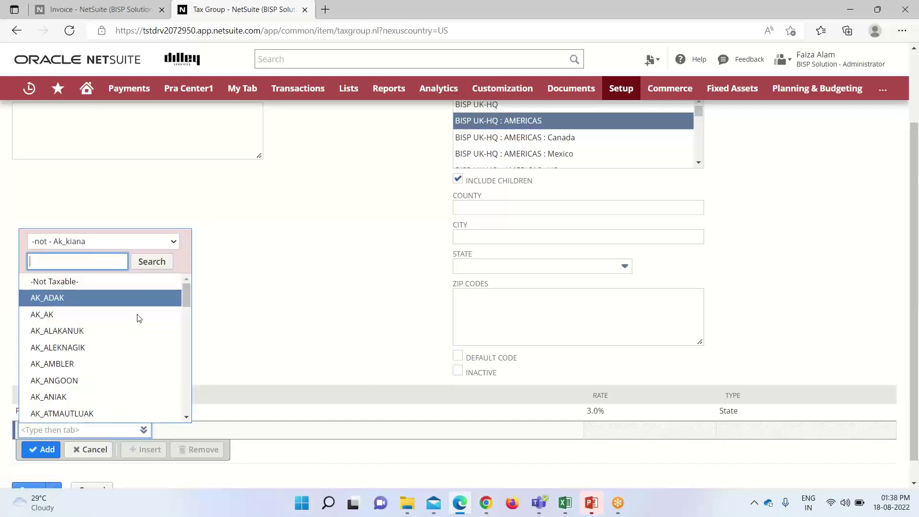
pyautogui.write('Flo')
pyautogui.click(148, 266)
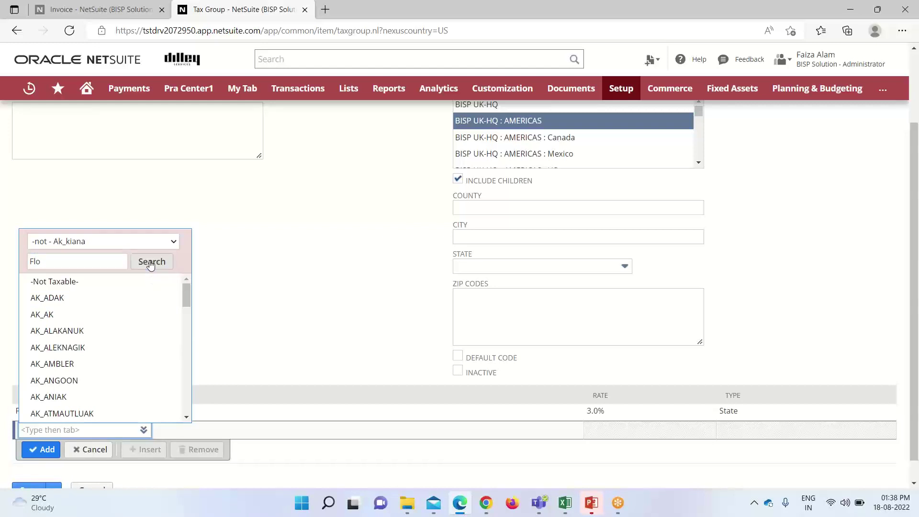
pyautogui.click(104, 283)
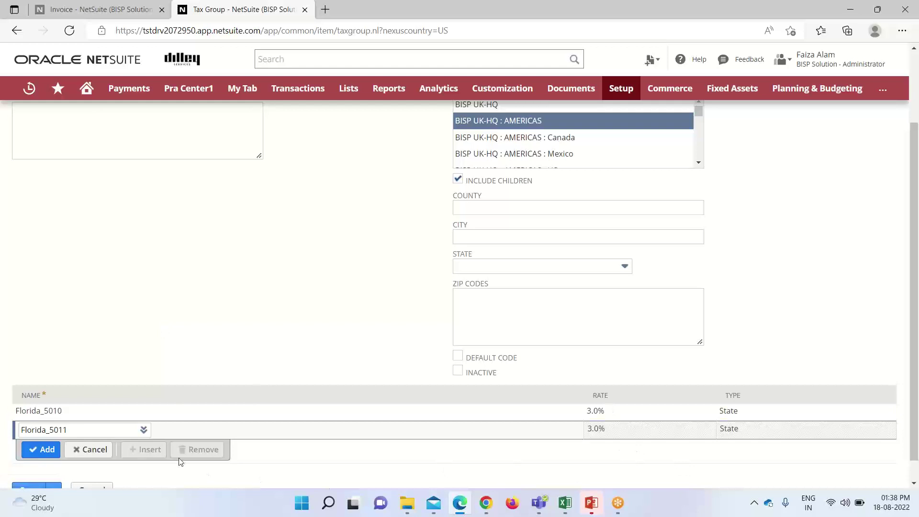
pyautogui.click(47, 449)
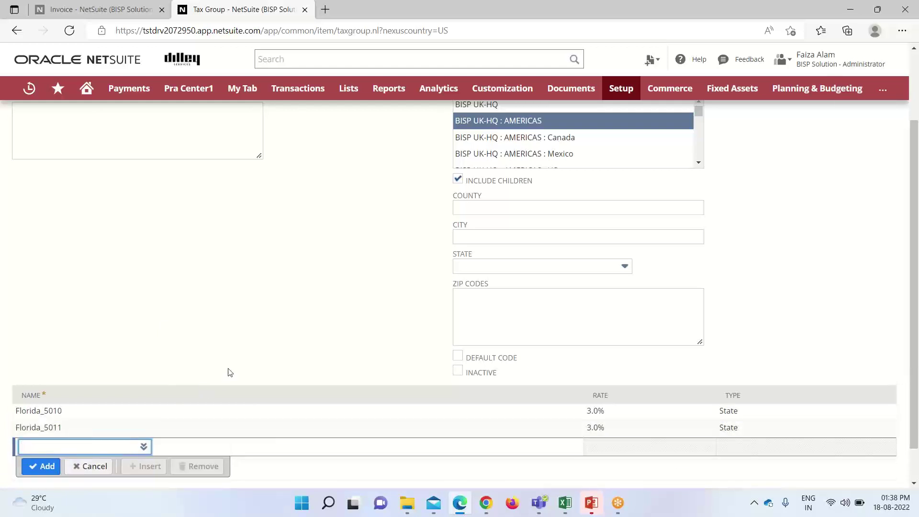
pyautogui.scroll(2, 229, 372)
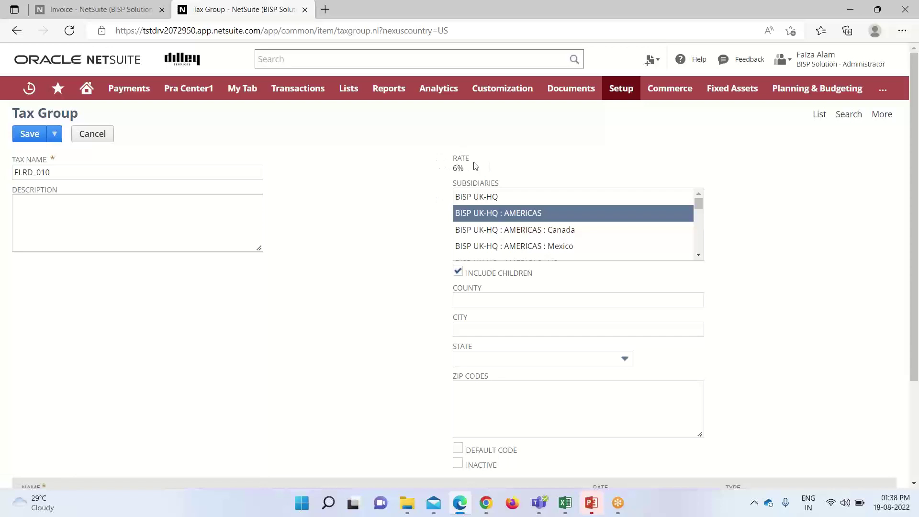
pyautogui.scroll(-3, 472, 167)
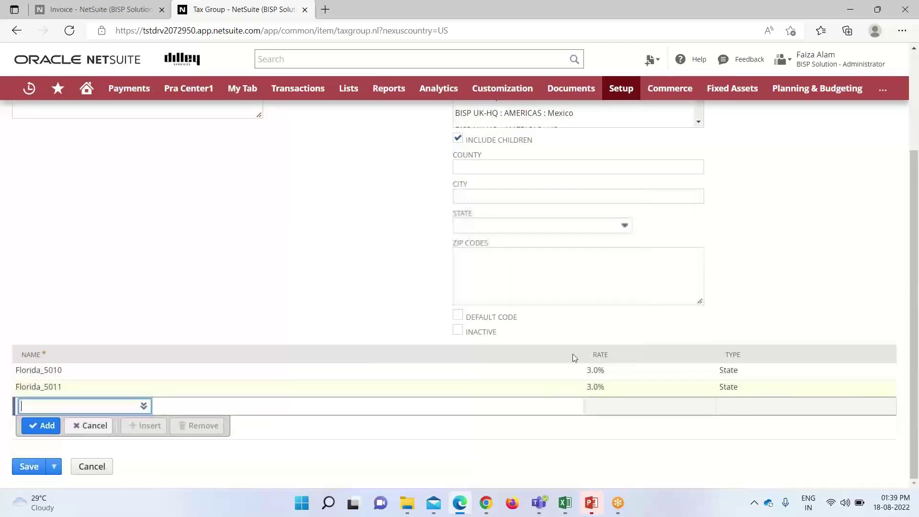
pyautogui.scroll(3, 578, 345)
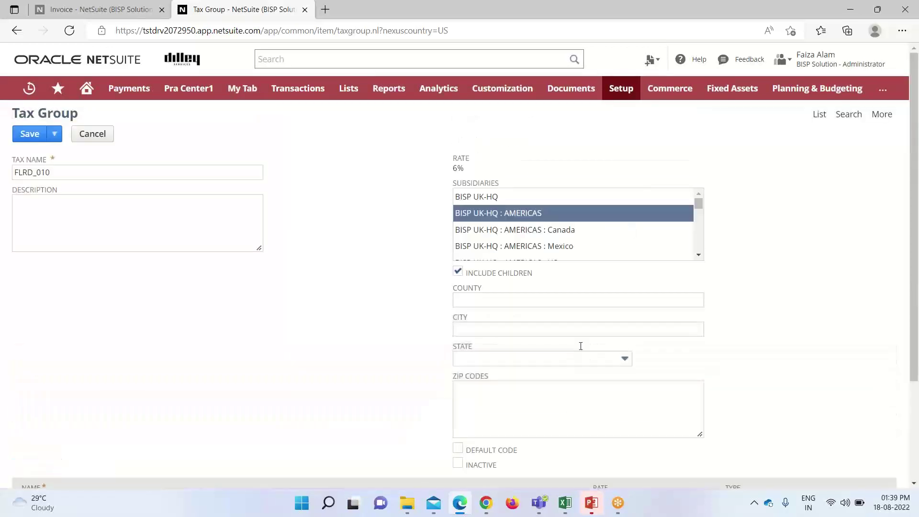
# - Save the FLRD_010 group with Save & New and return to the Invoice tab
pyautogui.moveTo(55, 133)
pyautogui.click(37, 152)
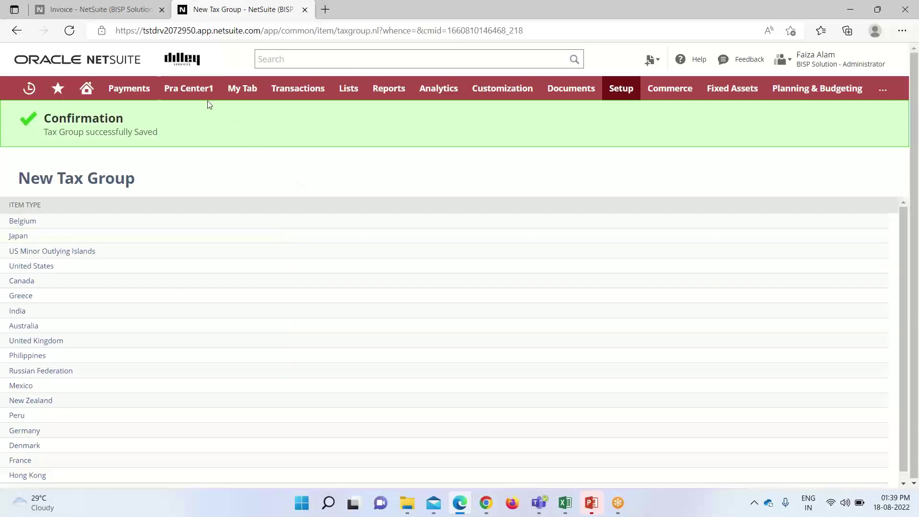
pyautogui.moveTo(294, 95)
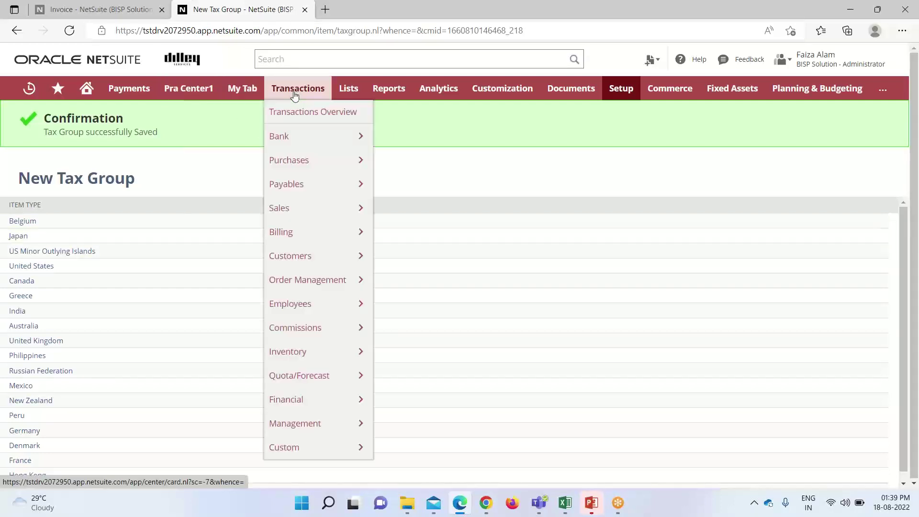
pyautogui.moveTo(282, 208)
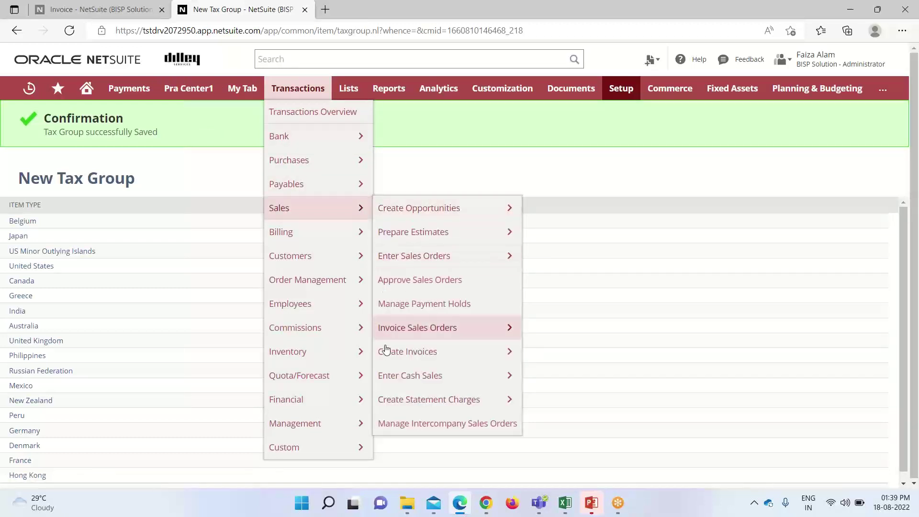
pyautogui.moveTo(399, 353)
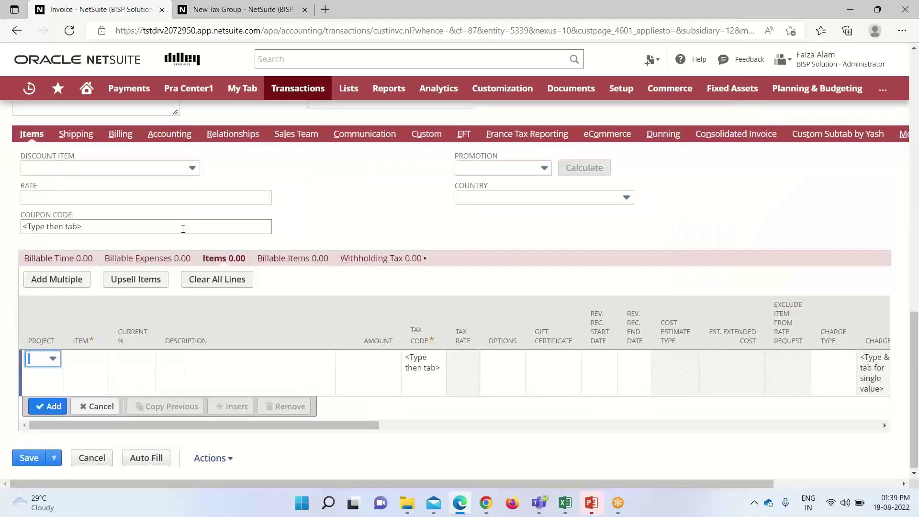
# - Change the invoice number to INV_509
pyautogui.scroll(12, 183, 228)
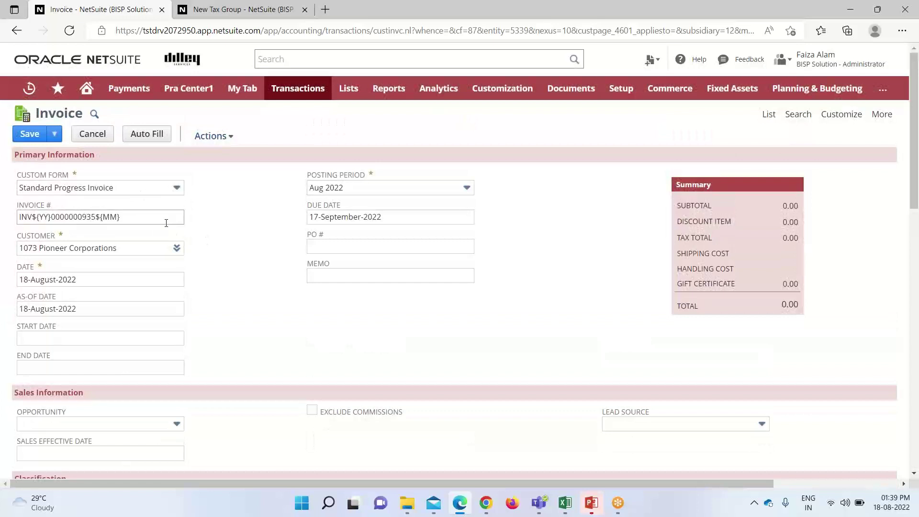
pyautogui.click(129, 221)
pyautogui.press('BackSpace')
pyautogui.press('BackSpace')
pyautogui.press('BackSpace')
pyautogui.press('BackSpace')
pyautogui.press('BackSpace')
pyautogui.press('BackSpace')
pyautogui.press('BackSpace')
pyautogui.press('BackSpace')
pyautogui.press('BackSpace')
pyautogui.press('BackSpace')
pyautogui.press('BackSpace')
pyautogui.press('BackSpace')
pyautogui.press('BackSpace')
pyautogui.press('BackSpace')
pyautogui.press('BackSpace')
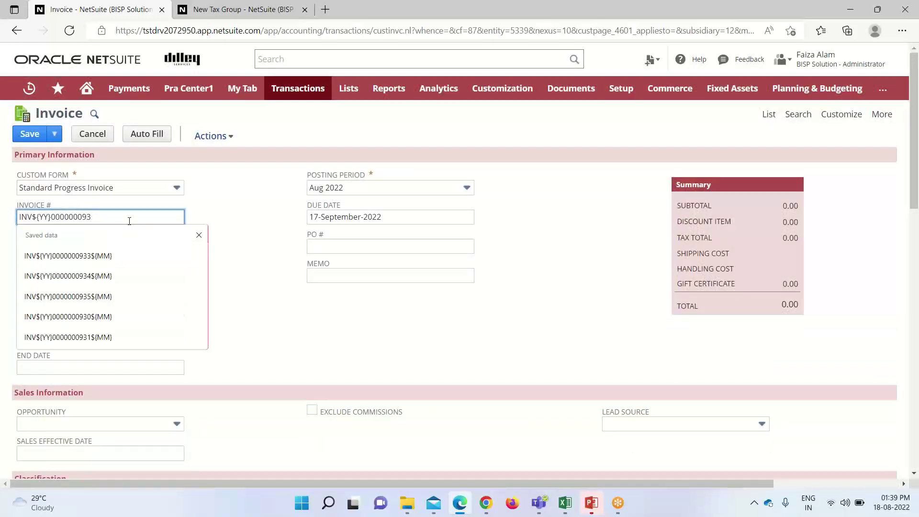
pyautogui.press('BackSpace')
pyautogui.press('BackSpace')
pyautogui.press('BackSpace')
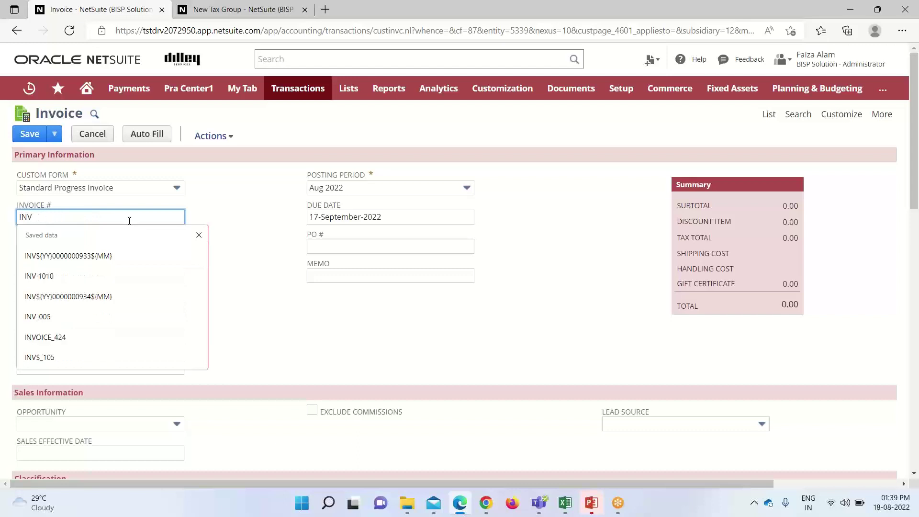
pyautogui.write('_')
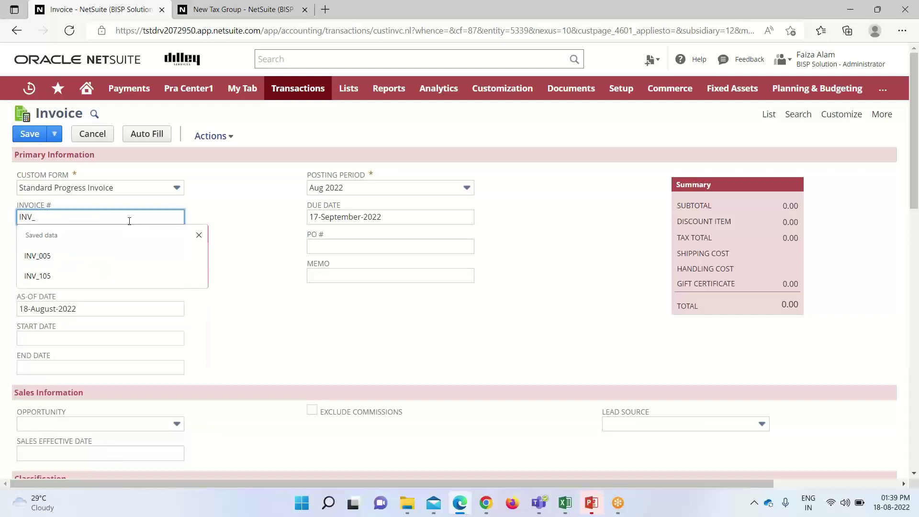
pyautogui.write('509')
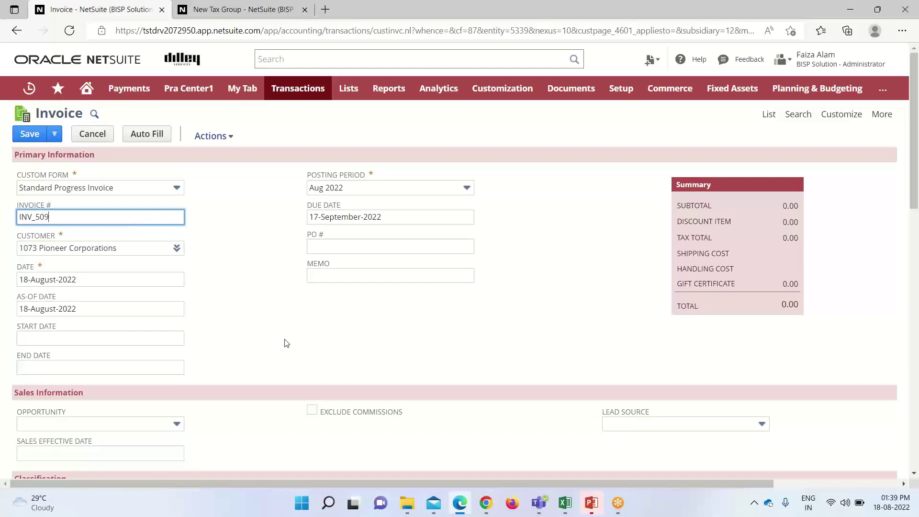
pyautogui.scroll(-4, 698, 257)
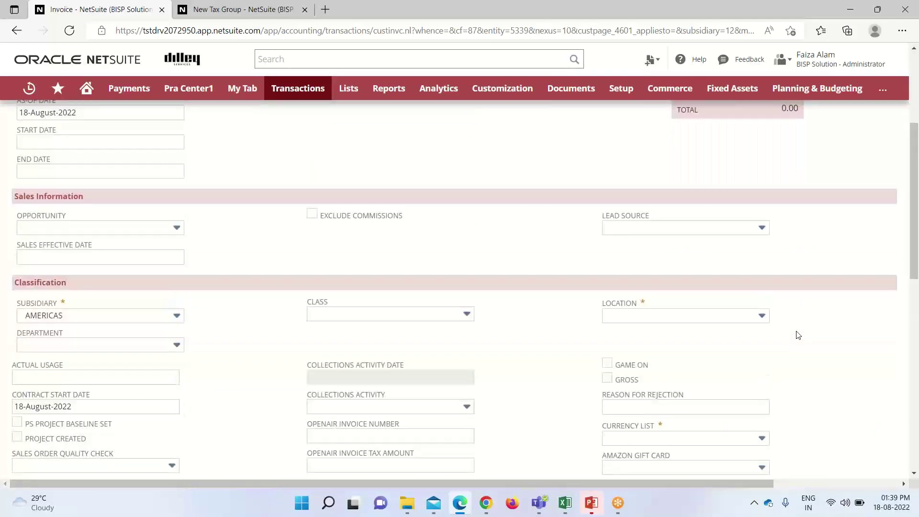
# - Set the invoice location to USA Corporate and currency to USD
pyautogui.click(759, 320)
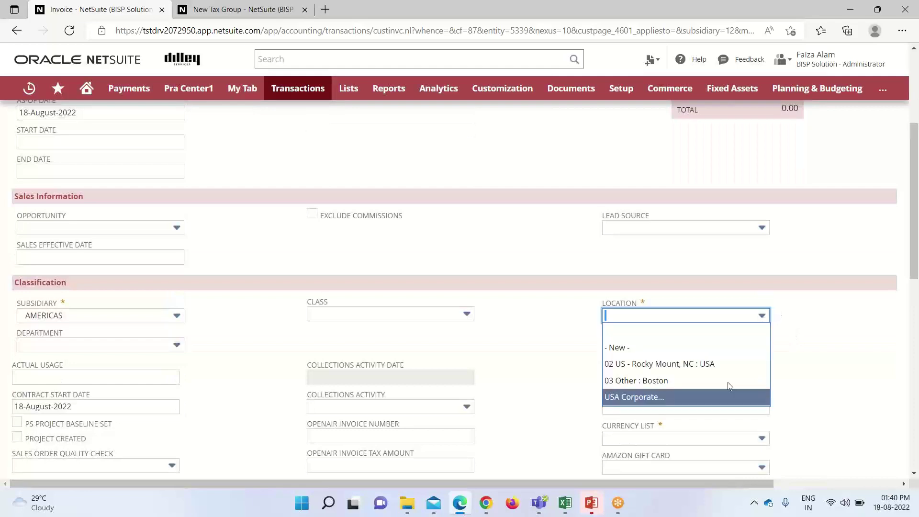
pyautogui.click(718, 396)
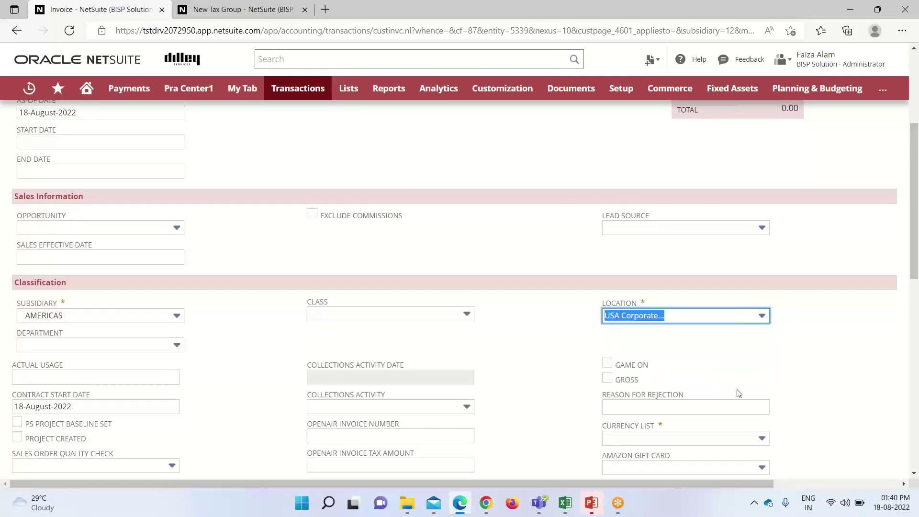
pyautogui.scroll(-3, 738, 390)
pyautogui.click(762, 308)
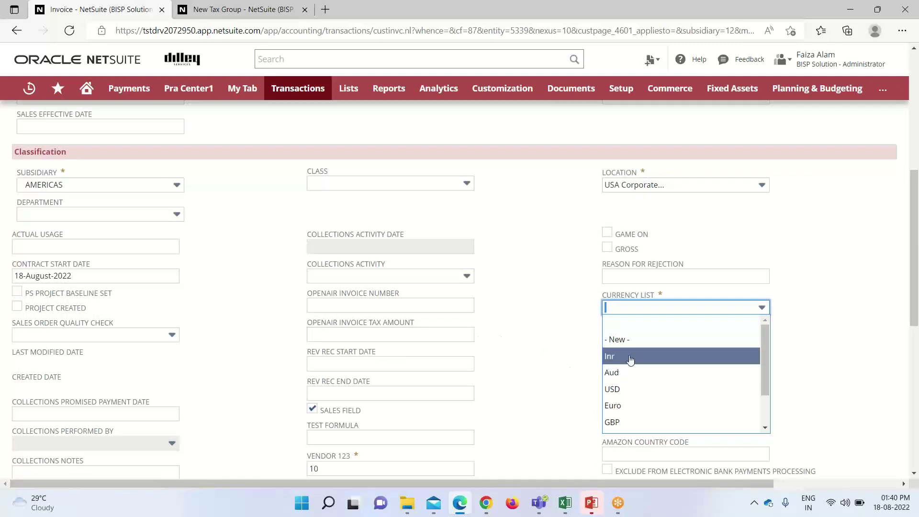
pyautogui.click(665, 385)
pyautogui.scroll(-8, 676, 377)
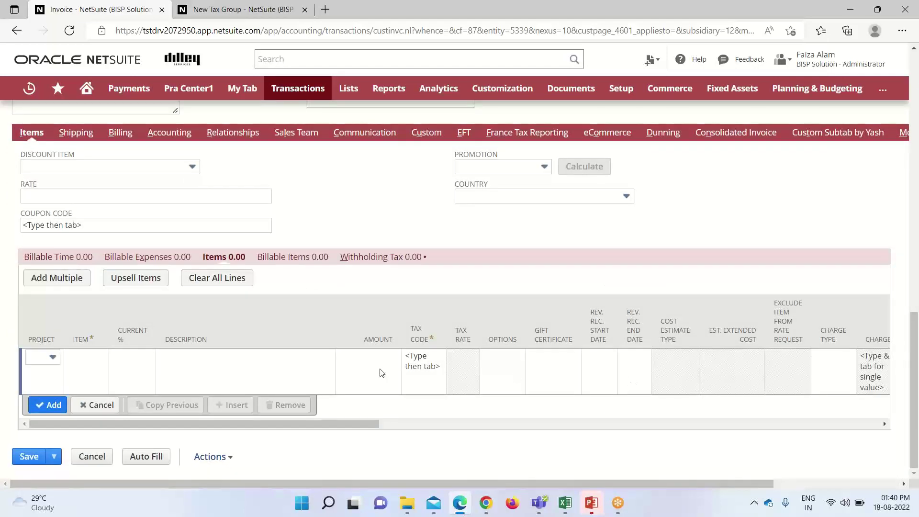
# - Put 1124 Laptop T49 on the first line, dismiss the stock alert, and enter amount 5,000.00
pyautogui.click(92, 360)
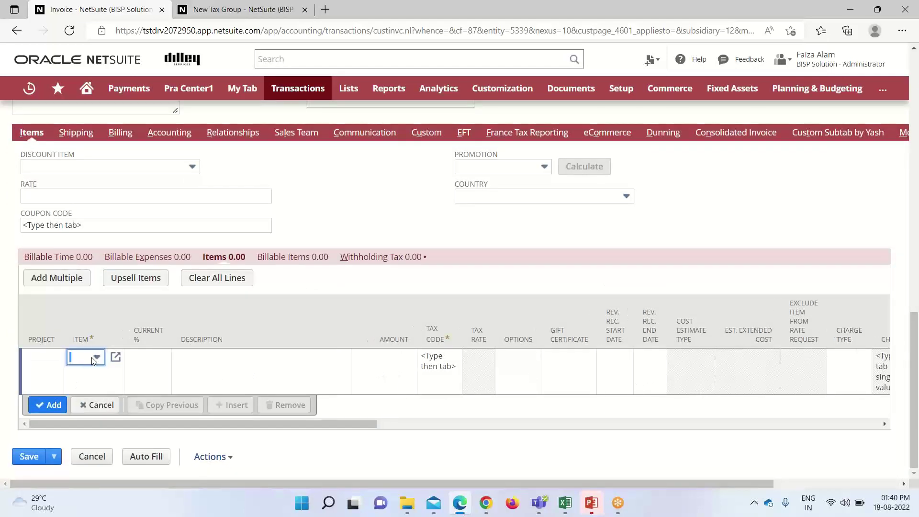
pyautogui.click(96, 358)
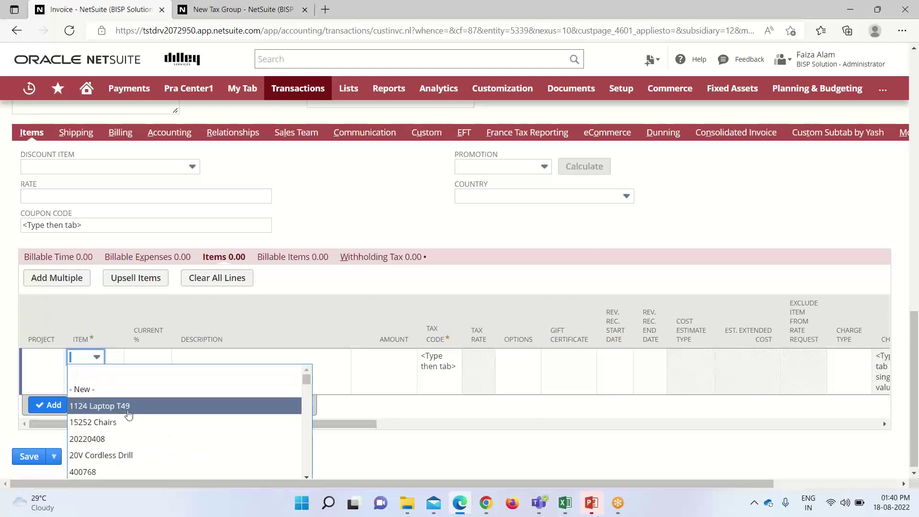
pyautogui.scroll(-5, 200, 427)
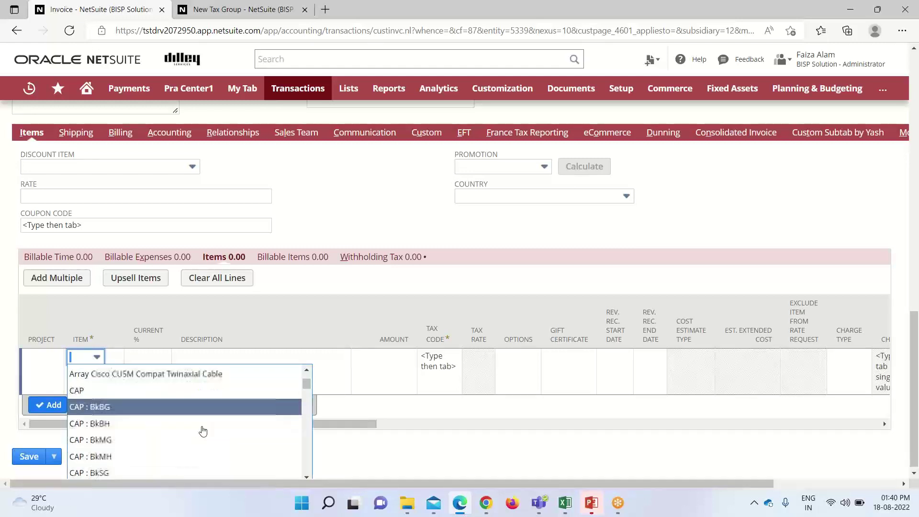
pyautogui.scroll(2, 203, 431)
pyautogui.scroll(2, 203, 431)
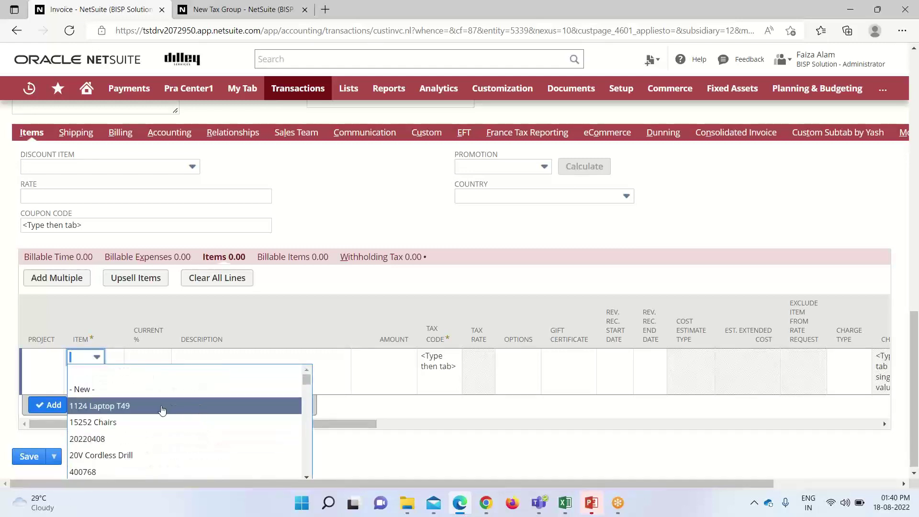
pyautogui.click(163, 406)
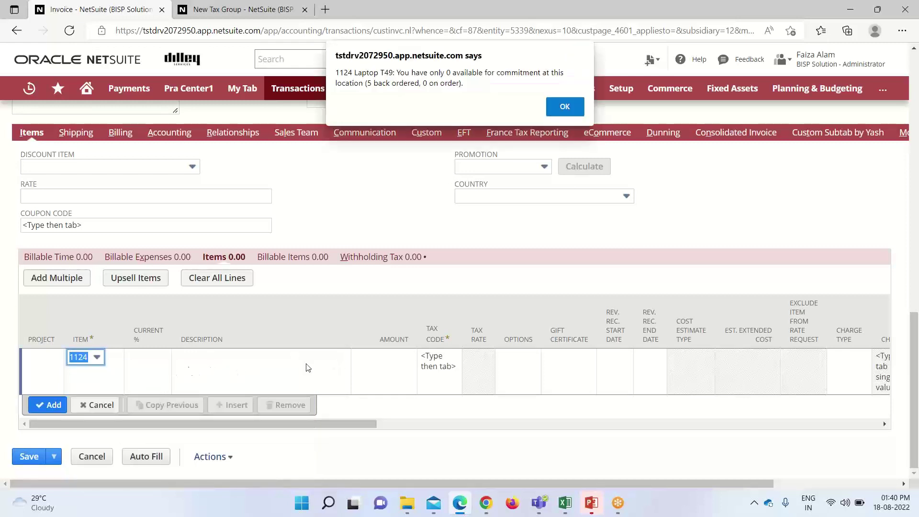
pyautogui.click(565, 113)
pyautogui.click(363, 365)
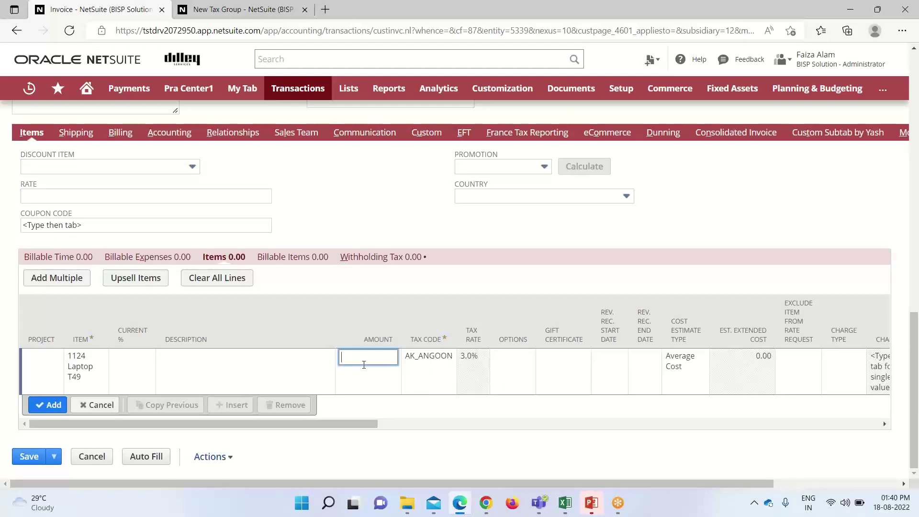
pyautogui.write('5,0')
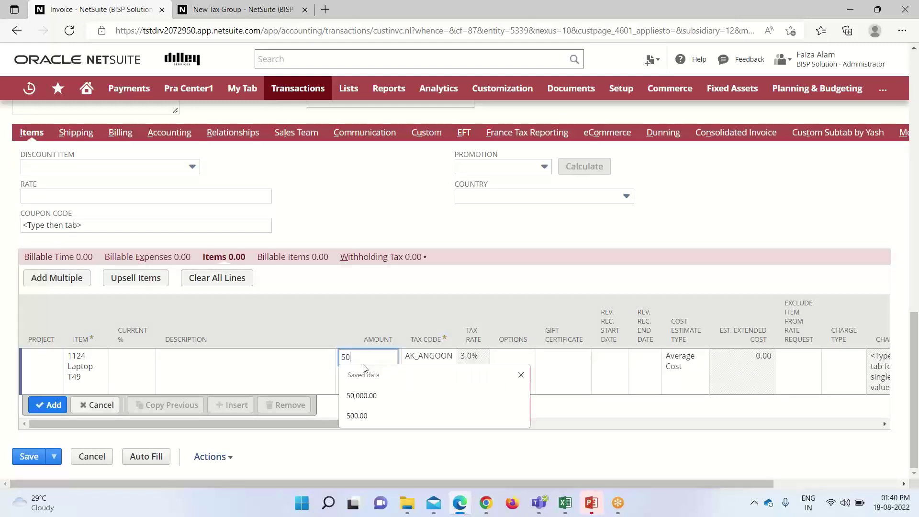
pyautogui.write('00')
pyautogui.click(413, 368)
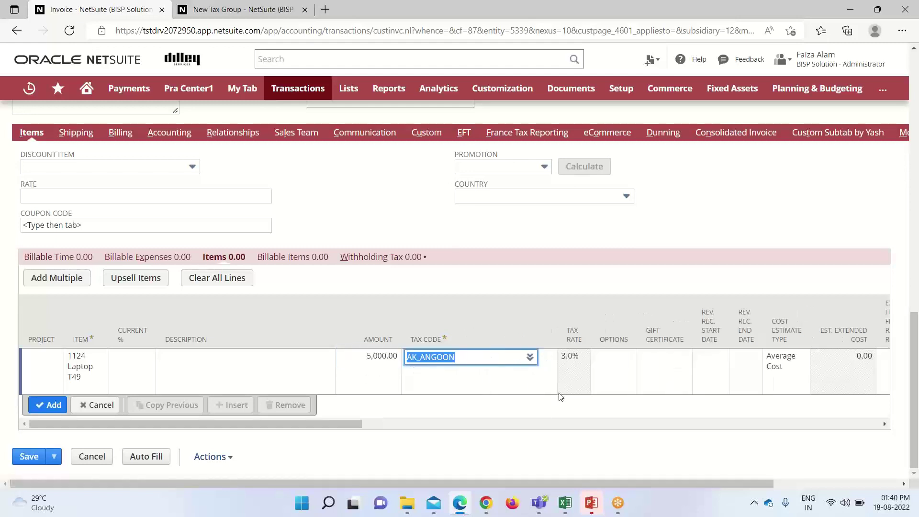
# - Search tax codes for FL and assign FLRD_010 (6.0%) to the laptop line
pyautogui.click(528, 359)
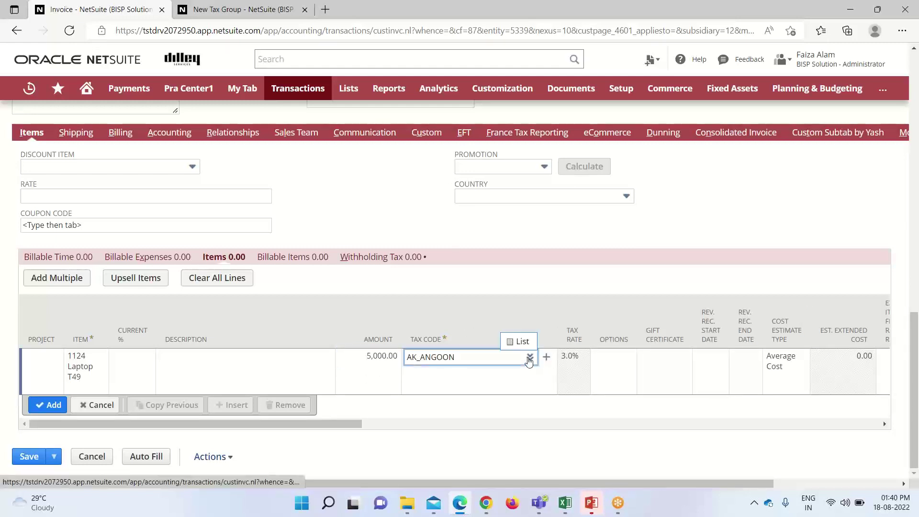
pyautogui.click(529, 358)
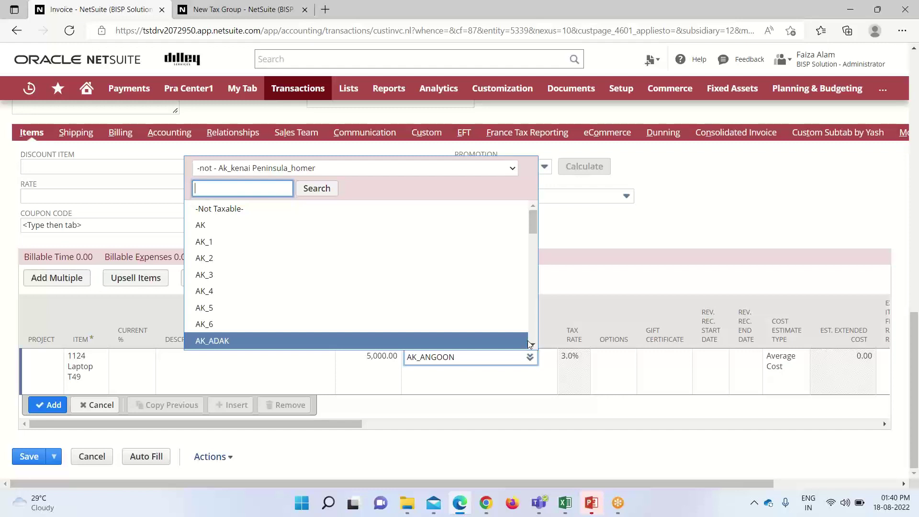
pyautogui.write('FLRD')
pyautogui.click(334, 188)
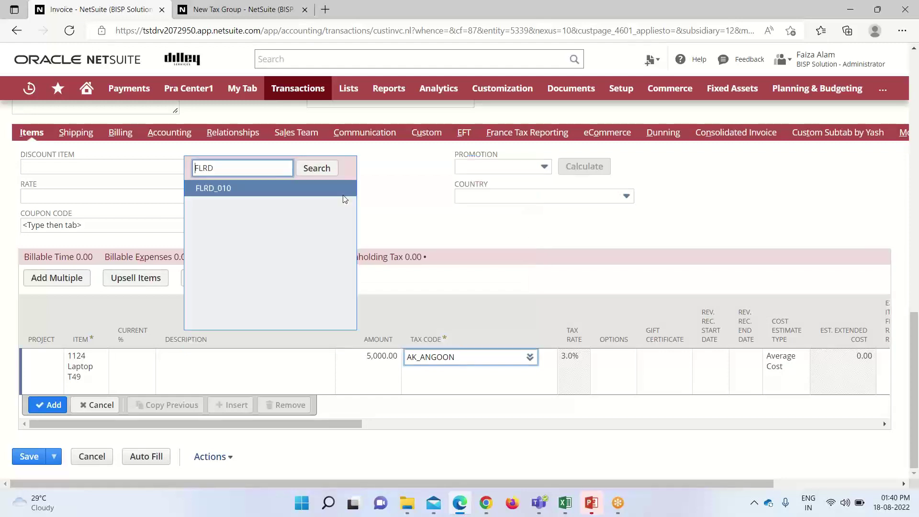
pyautogui.click(243, 189)
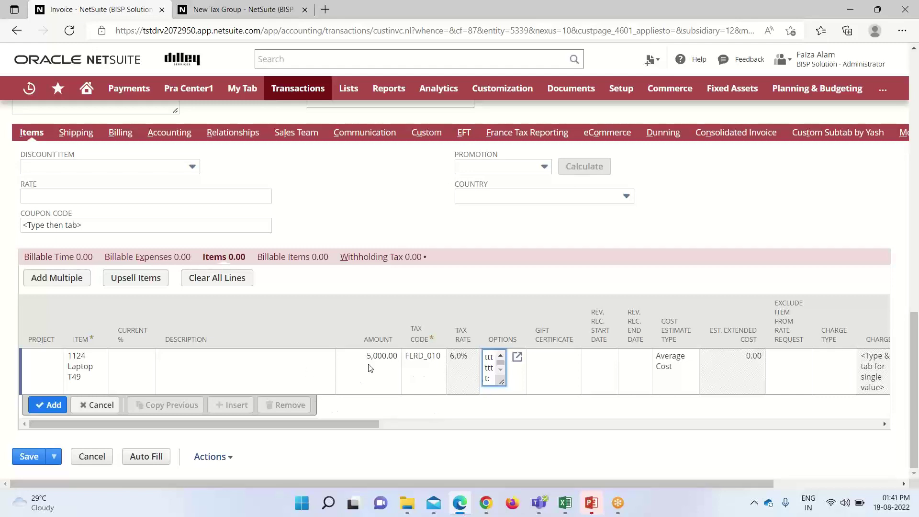
# - Add the laptop line and confirm the summary shows 5,000.00 subtotal, 300.00 tax, 5,300.00 total
pyautogui.click(42, 405)
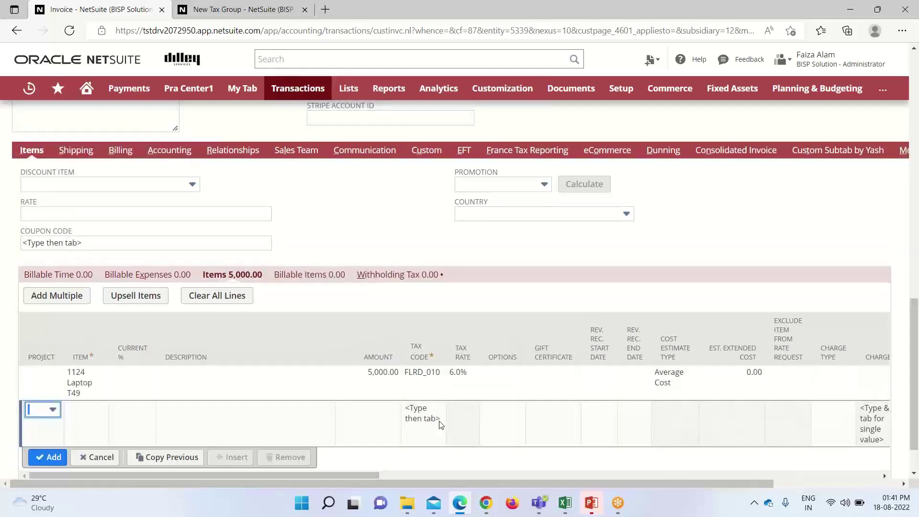
pyautogui.scroll(1, 514, 425)
pyautogui.scroll(10, 513, 421)
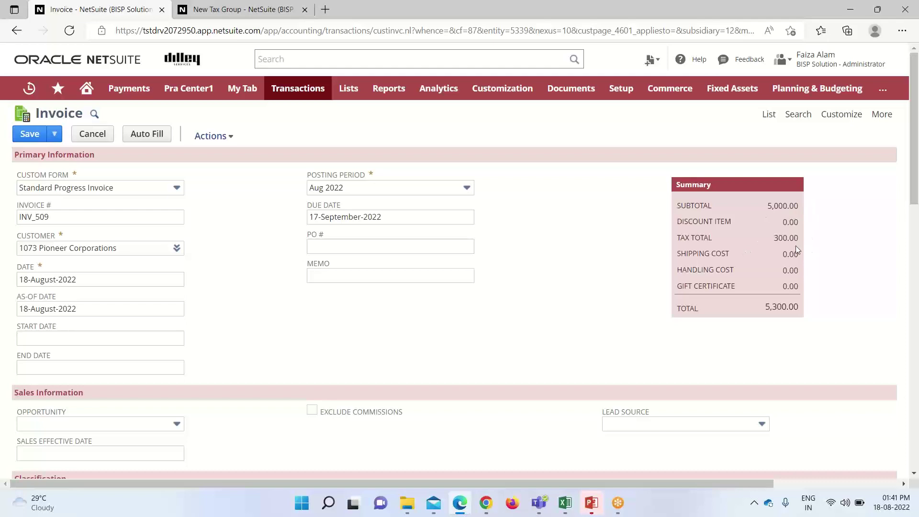
pyautogui.scroll(-20, 795, 245)
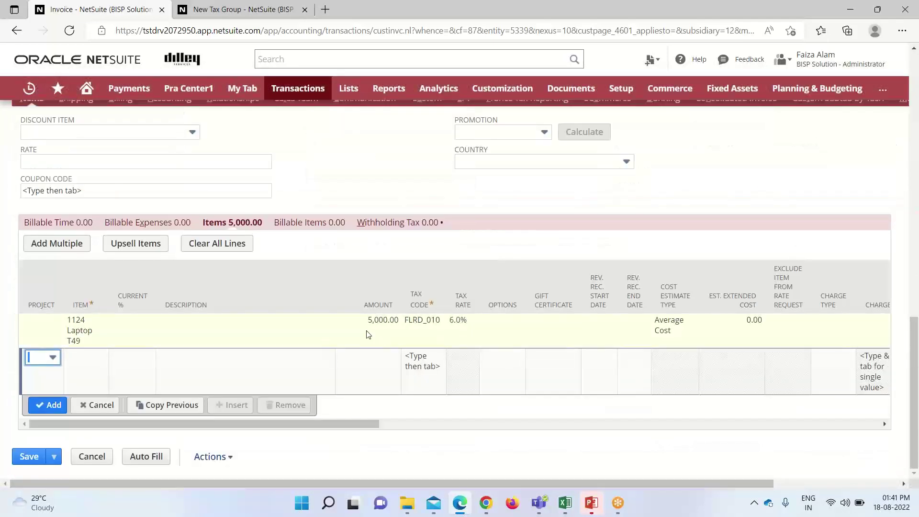
pyautogui.scroll(20, 845, 322)
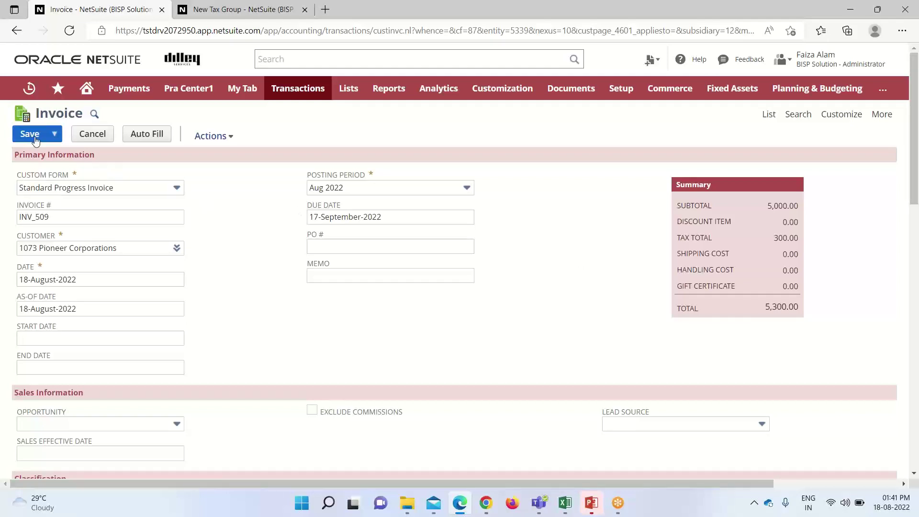
pyautogui.scroll(-15, 59, 165)
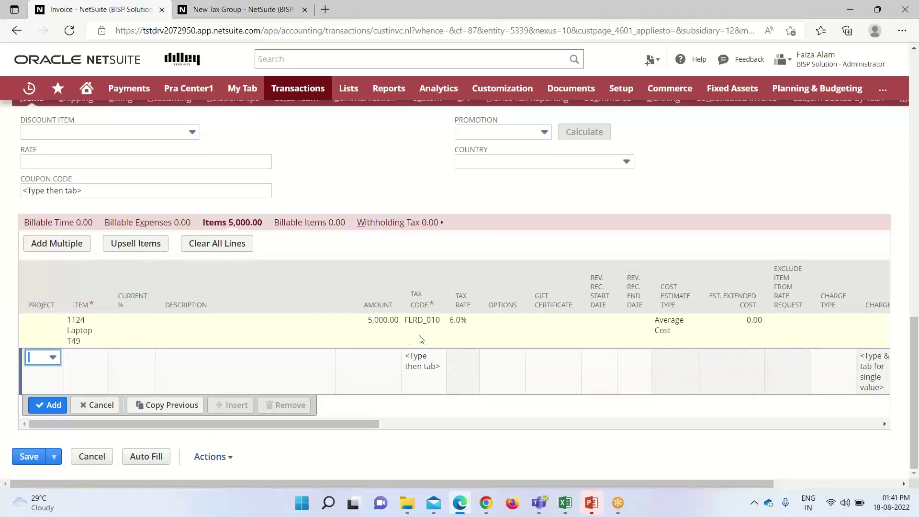
pyautogui.scroll(15, 544, 336)
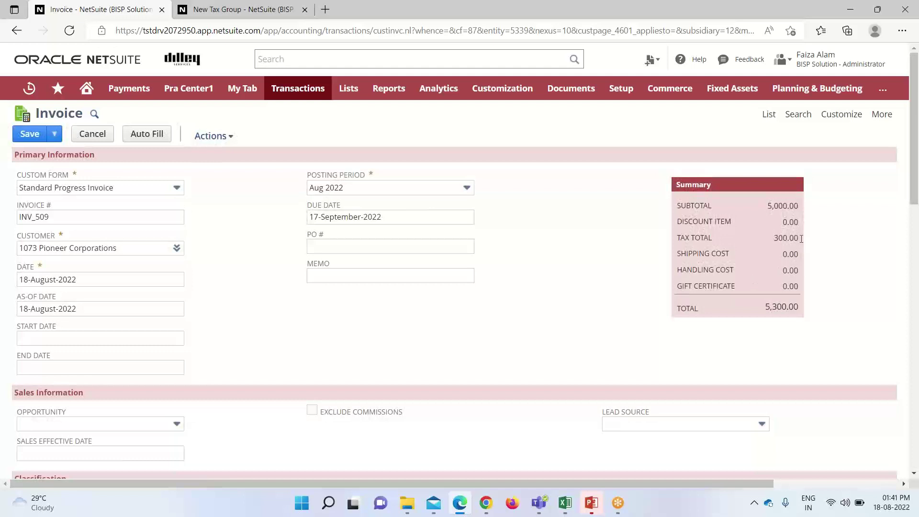
# - Save invoice INV_509 with 300.00 tax and 5,300.00 due
pyautogui.click(29, 134)
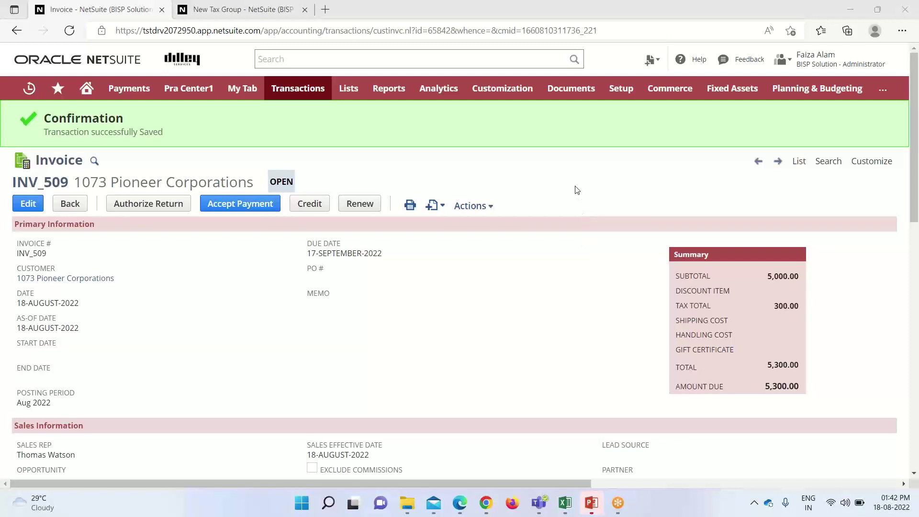
# - Open the Sales Tax on Sales report from Reports > Sales Tax US
pyautogui.moveTo(388, 89)
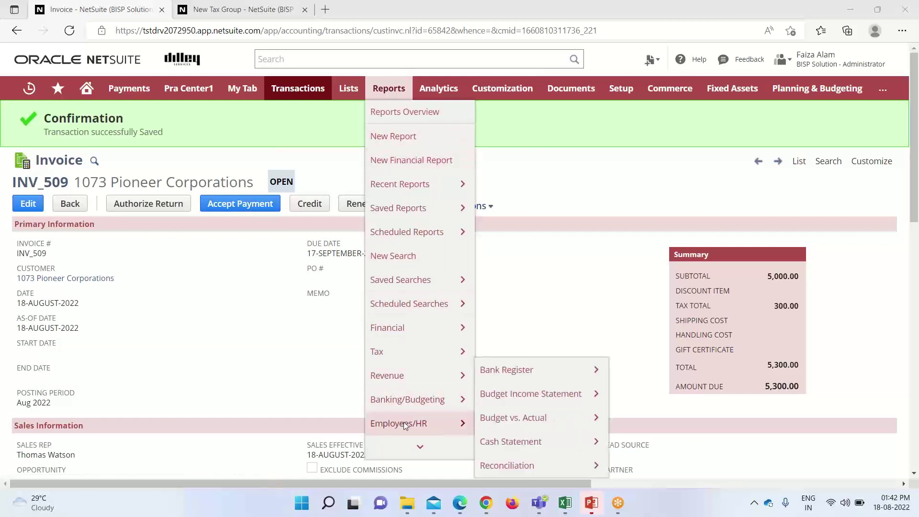
pyautogui.moveTo(403, 446)
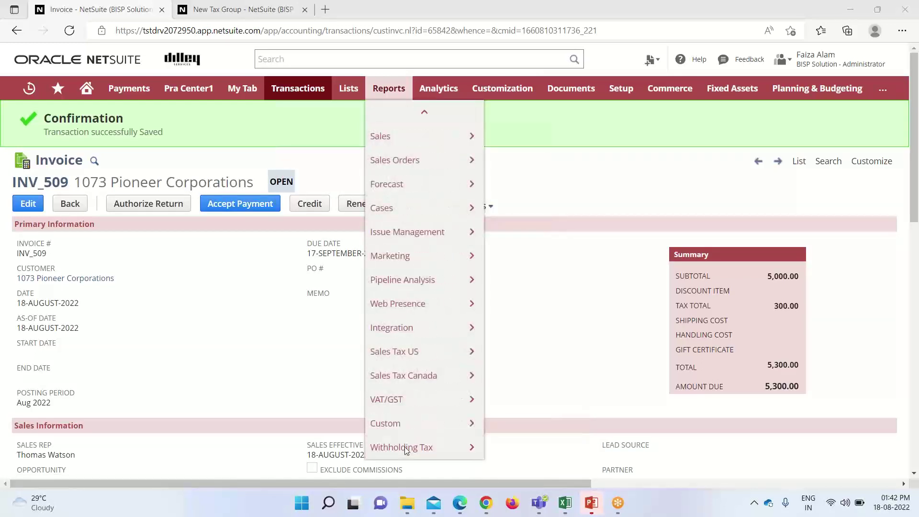
pyautogui.moveTo(419, 356)
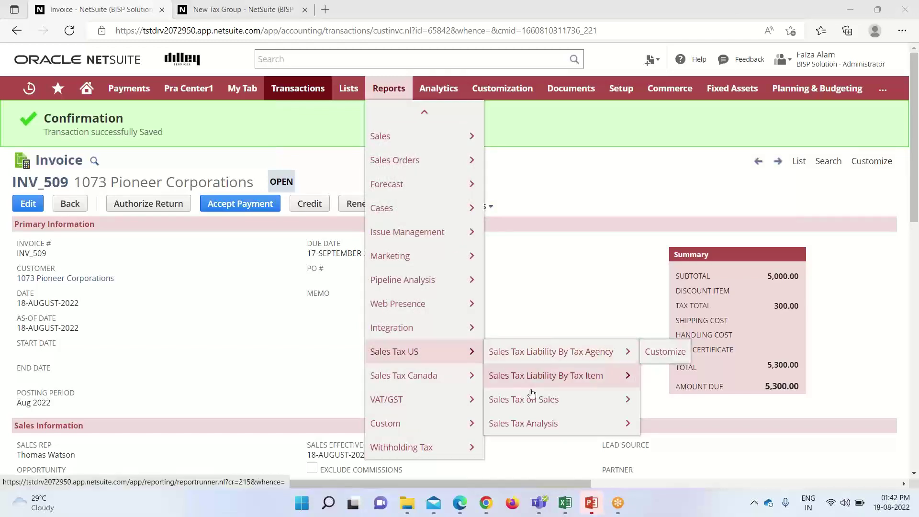
pyautogui.click(547, 406)
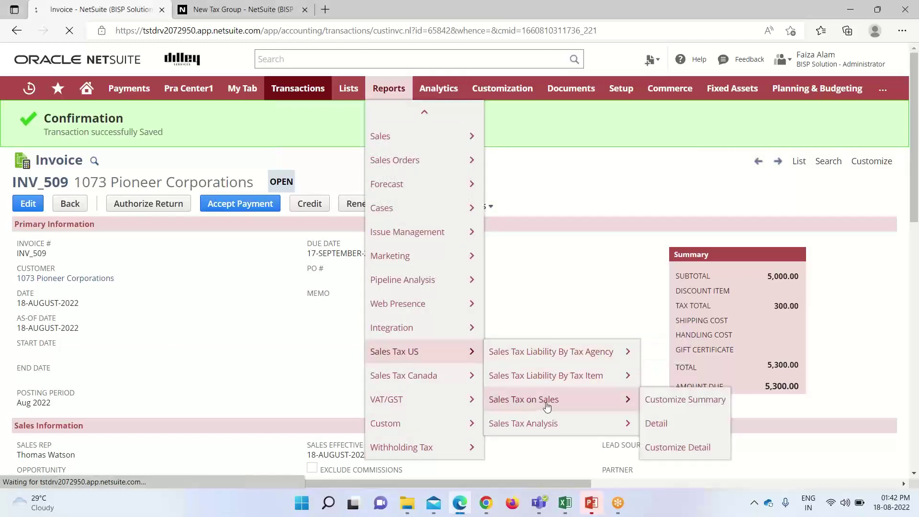